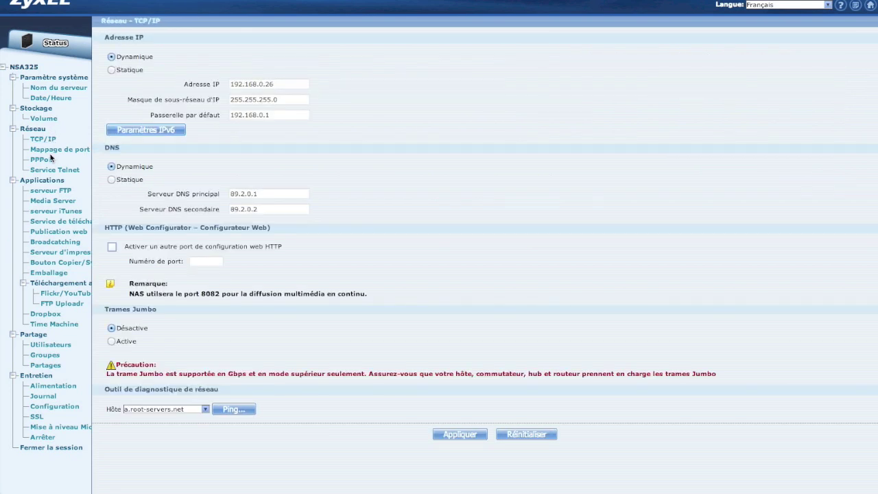
- Review the network pages for UPnP port mapping, PPPoE and the Telnet service
{"action": "left_click", "coordinate": [53, 152]}
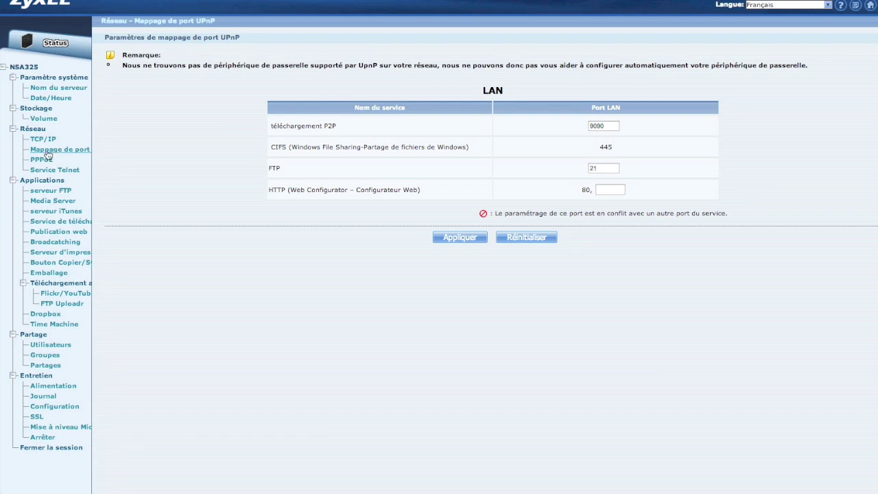
{"action": "left_click", "coordinate": [42, 160]}
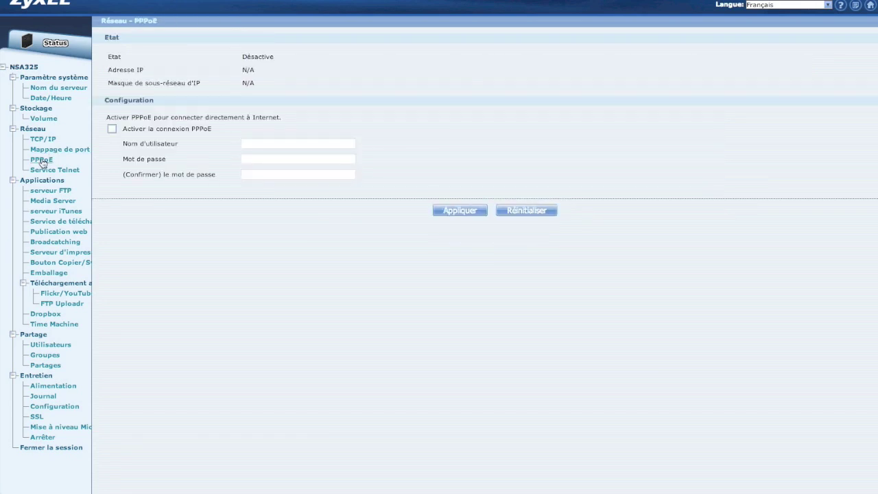
{"action": "left_click", "coordinate": [42, 169]}
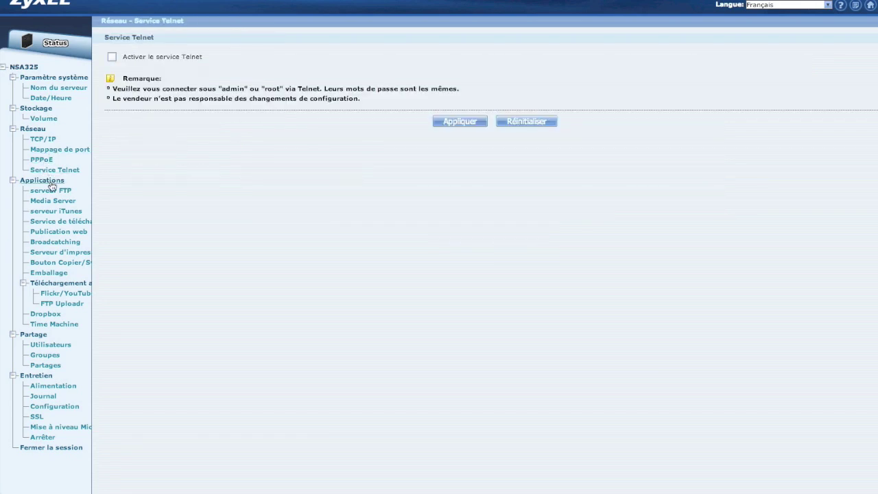
- Review the FTP server, Media Server with its share publication settings, and iTunes server pages
{"action": "left_click", "coordinate": [52, 191]}
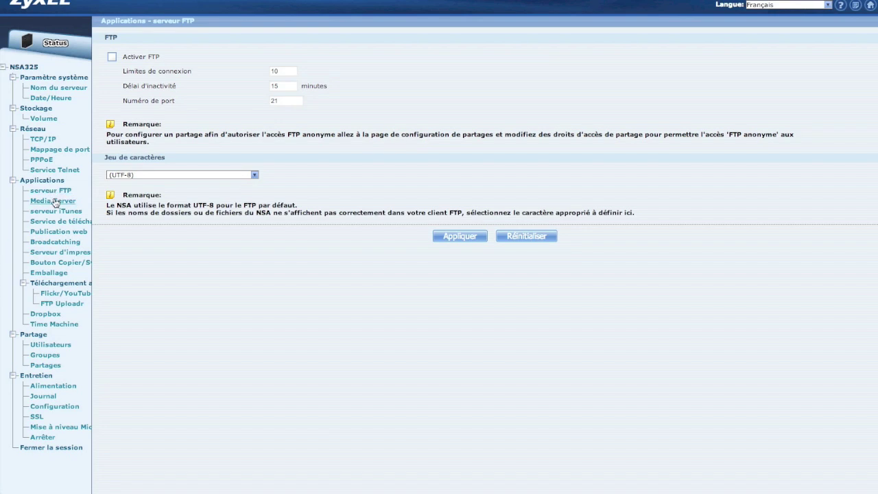
{"action": "left_click", "coordinate": [54, 202]}
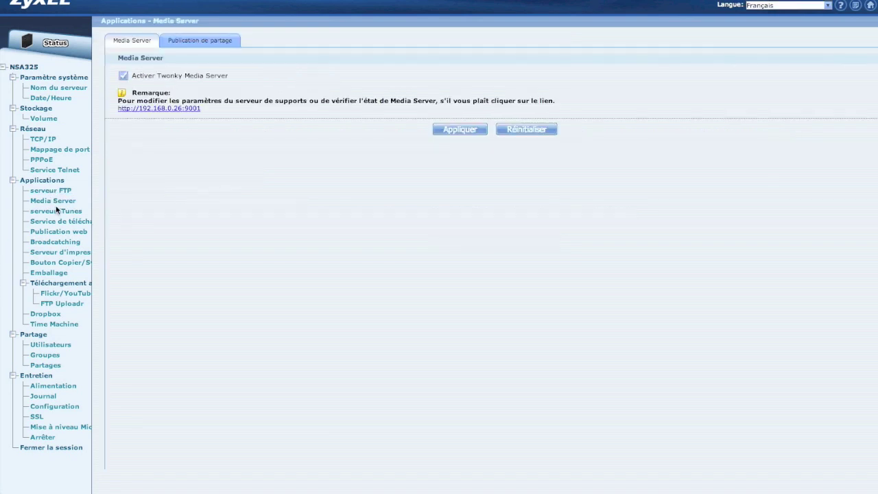
{"action": "left_click", "coordinate": [184, 42]}
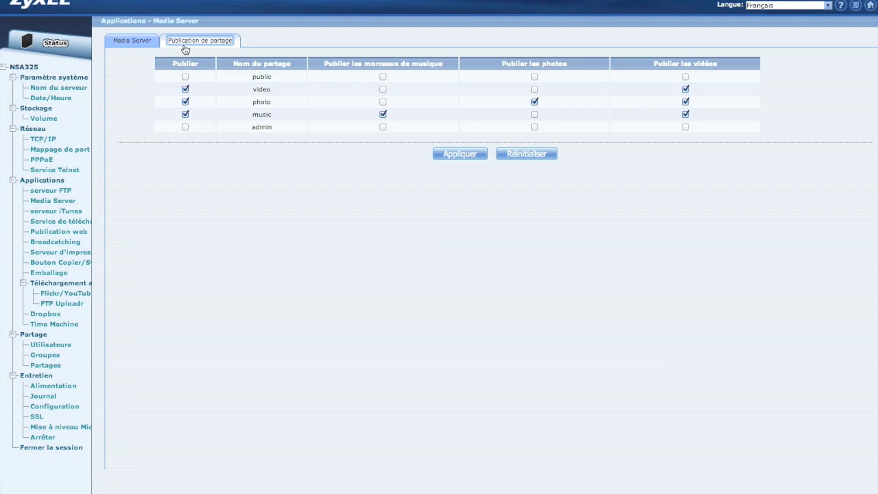
{"action": "left_click", "coordinate": [48, 213]}
- Examine the download service's add-task form with its torrent file and URL sources, and cancel without adding a task
{"action": "left_click", "coordinate": [54, 225]}
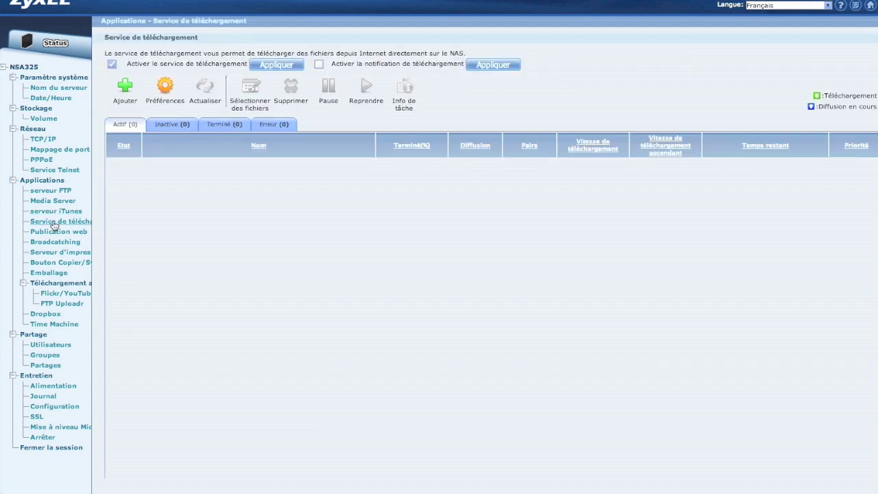
{"action": "left_click", "coordinate": [127, 87]}
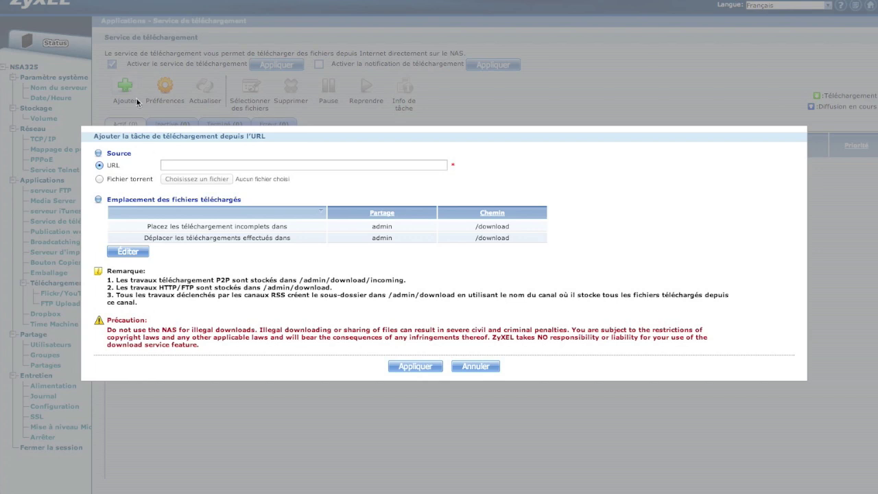
{"action": "left_click", "coordinate": [100, 179]}
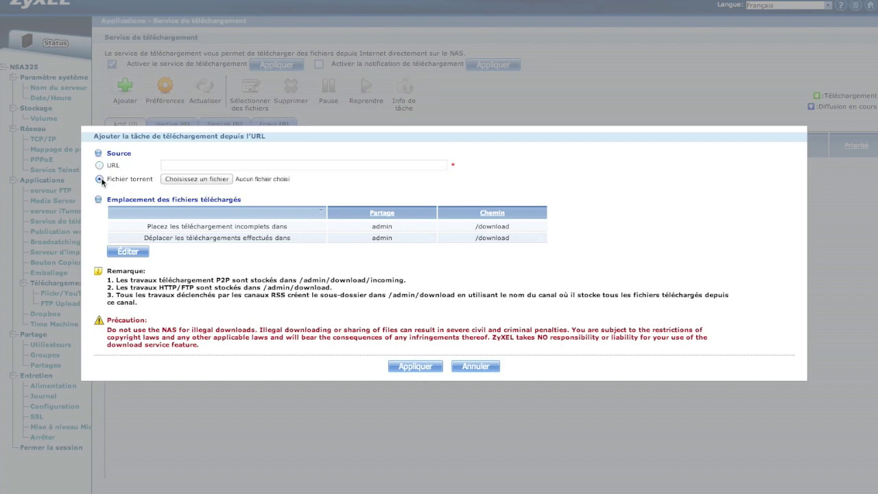
{"action": "left_click", "coordinate": [99, 165]}
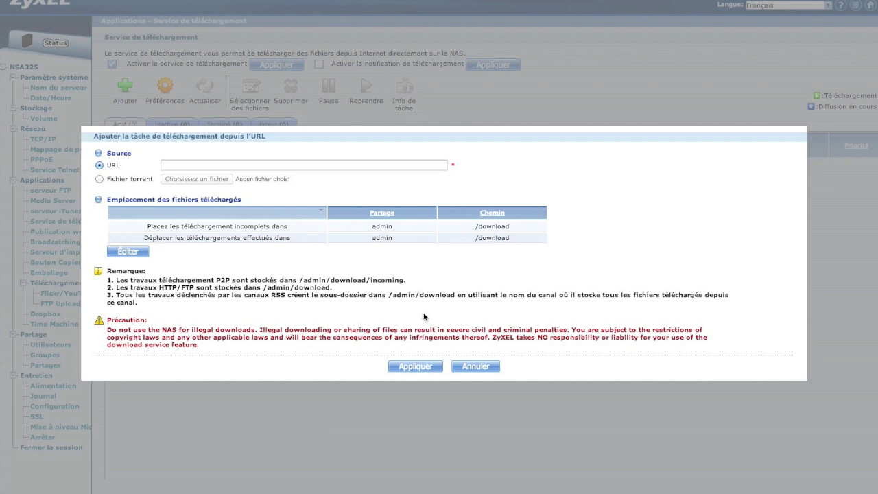
{"action": "left_click", "coordinate": [473, 368]}
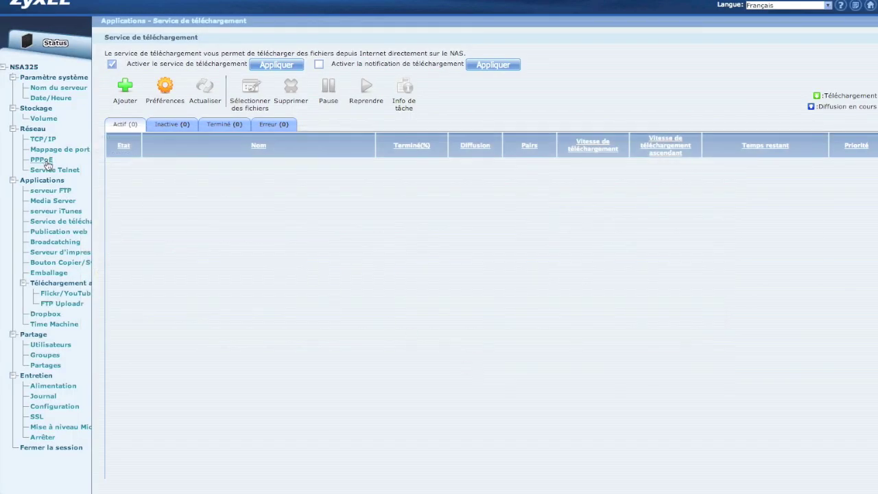
- Review the application pages for web publishing, Broadcatching, the print server and the Copy/Sync button
{"action": "left_click", "coordinate": [66, 233]}
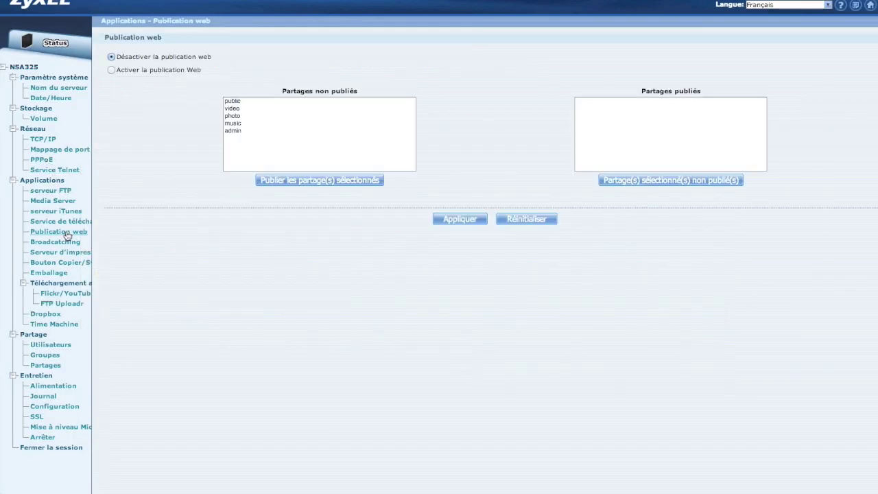
{"action": "left_click", "coordinate": [70, 245]}
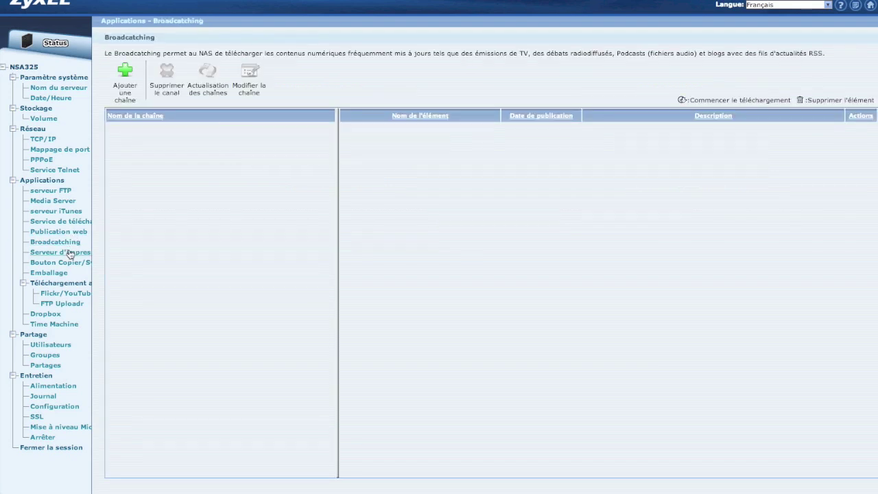
{"action": "left_click", "coordinate": [69, 254]}
{"action": "left_click", "coordinate": [69, 263]}
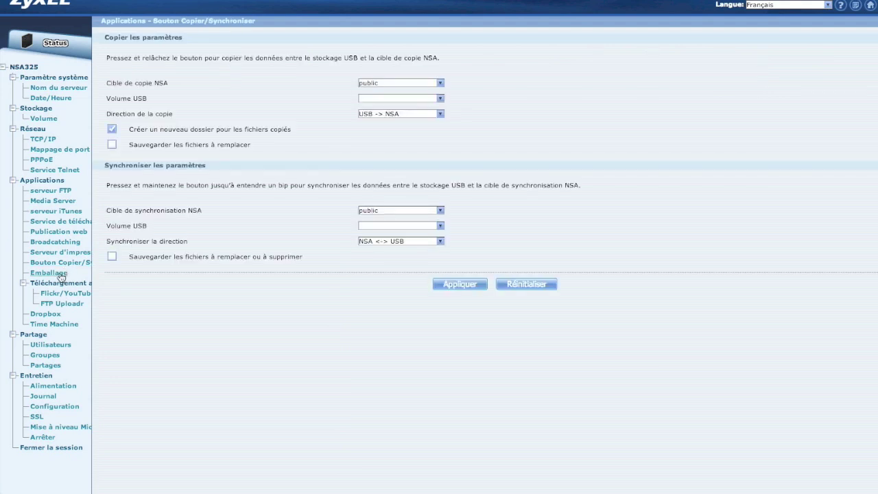
- Examine the full list of installable packages and their descriptions in the package management page (Emballage)
{"action": "left_click", "coordinate": [60, 274]}
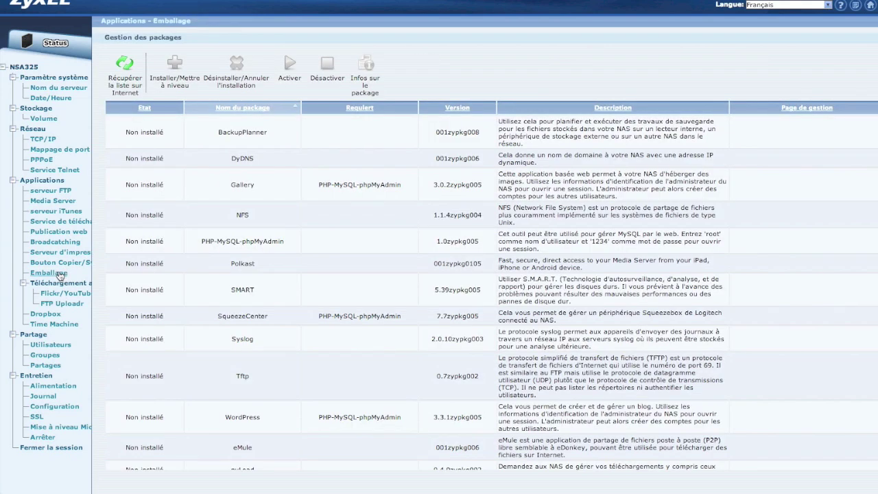
{"action": "scroll", "coordinate": [264, 199], "scroll_direction": "down", "scroll_amount": 1}
{"action": "scroll", "coordinate": [263, 196], "scroll_direction": "up", "scroll_amount": 1}
{"action": "scroll", "coordinate": [263, 197], "scroll_direction": "down", "scroll_amount": 1}
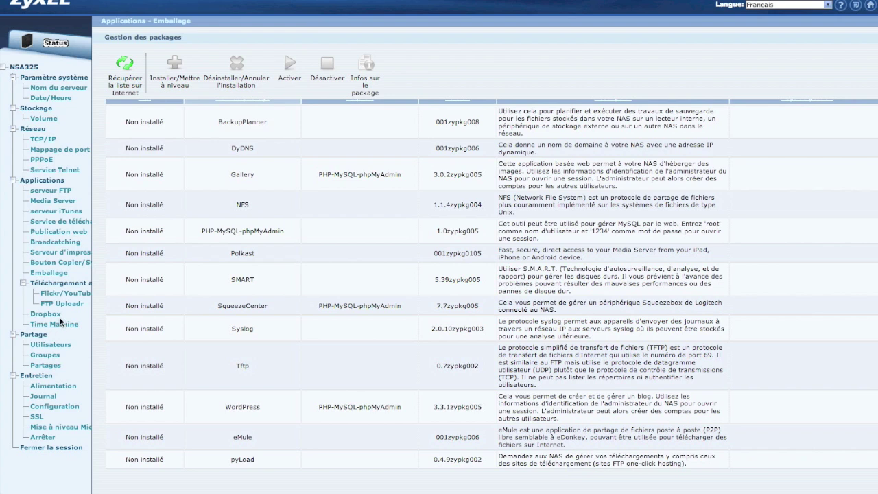
- Review the Flickr/YouTube and FTP Uploadr automatic upload pages, plus the Dropbox and Time Machine pages
{"action": "left_click", "coordinate": [60, 295]}
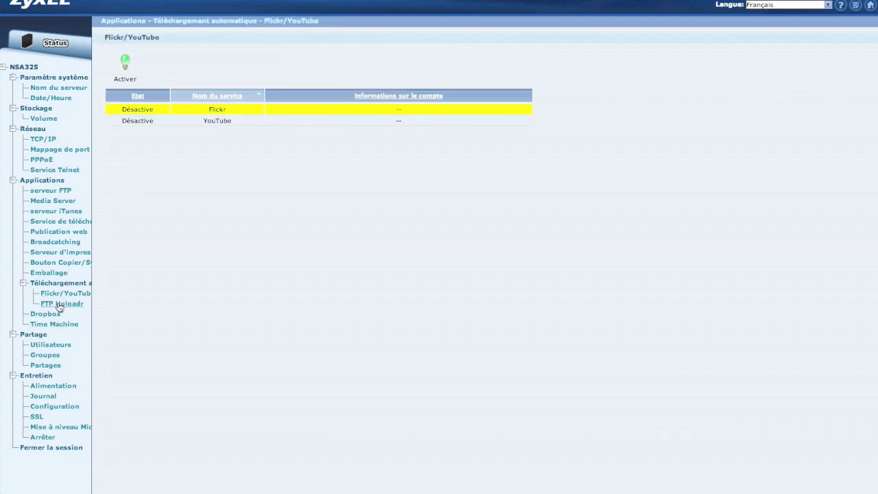
{"action": "left_click", "coordinate": [60, 305]}
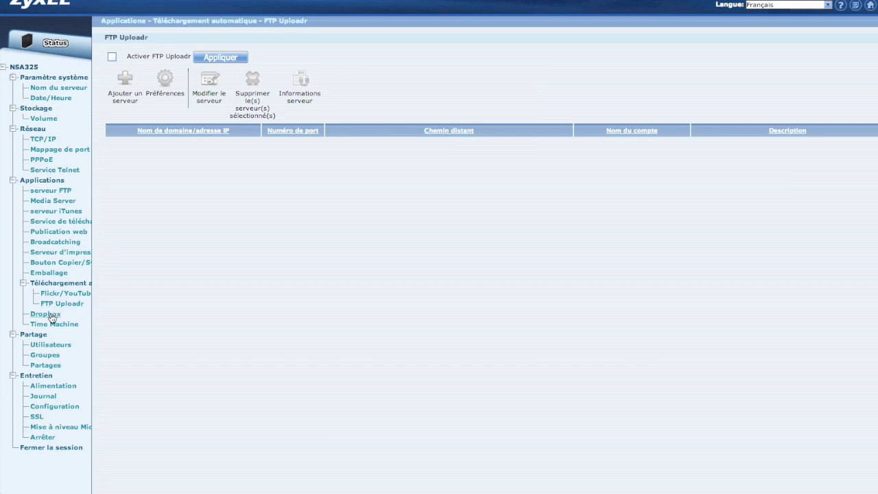
{"action": "left_click", "coordinate": [51, 315]}
{"action": "left_click", "coordinate": [55, 325]}
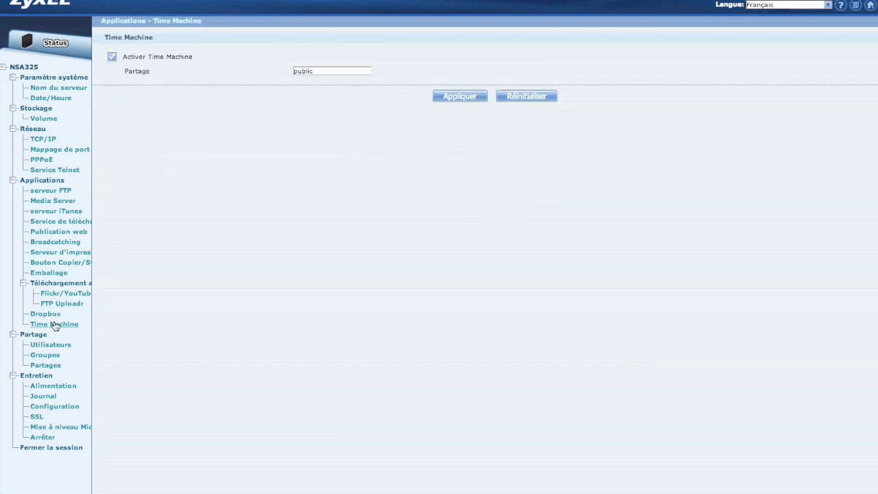
- Review the users, groups and shares pages in the NAS sharing section
{"action": "left_click", "coordinate": [55, 346]}
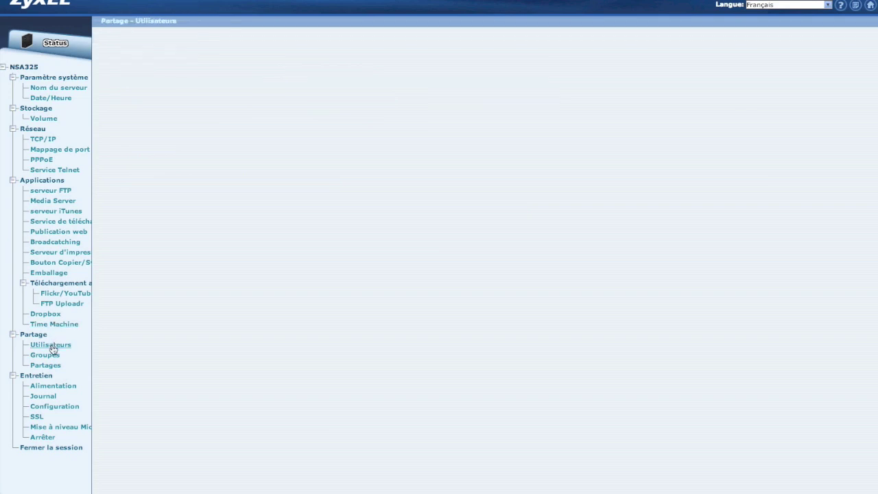
{"action": "left_click", "coordinate": [45, 355]}
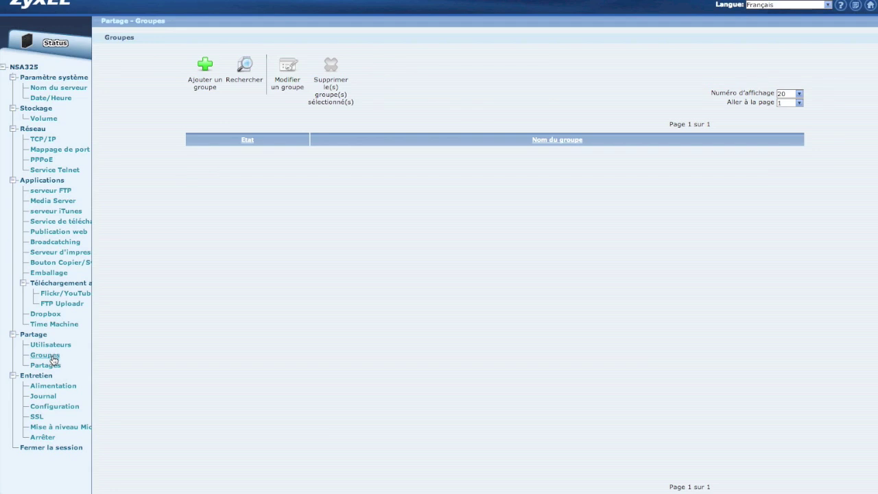
{"action": "left_click", "coordinate": [55, 365]}
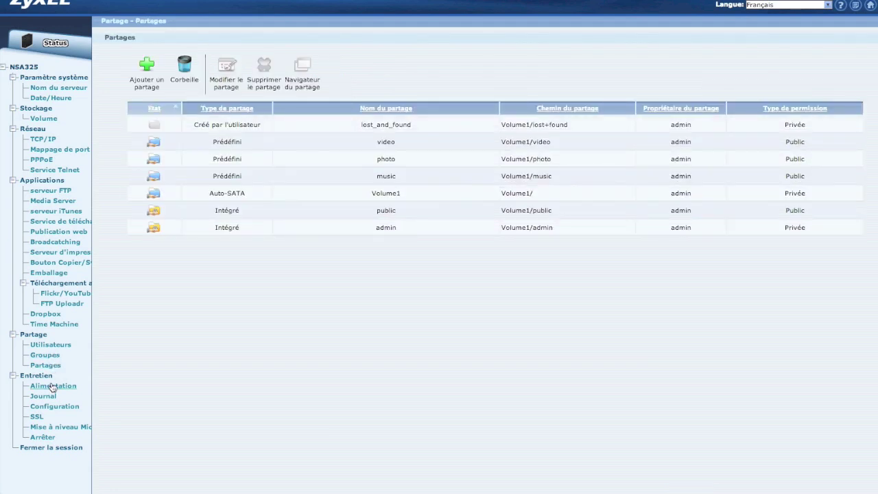
- Examine the power management settings and the power on/off schedule, and close the schedule without changes
{"action": "left_click", "coordinate": [52, 387]}
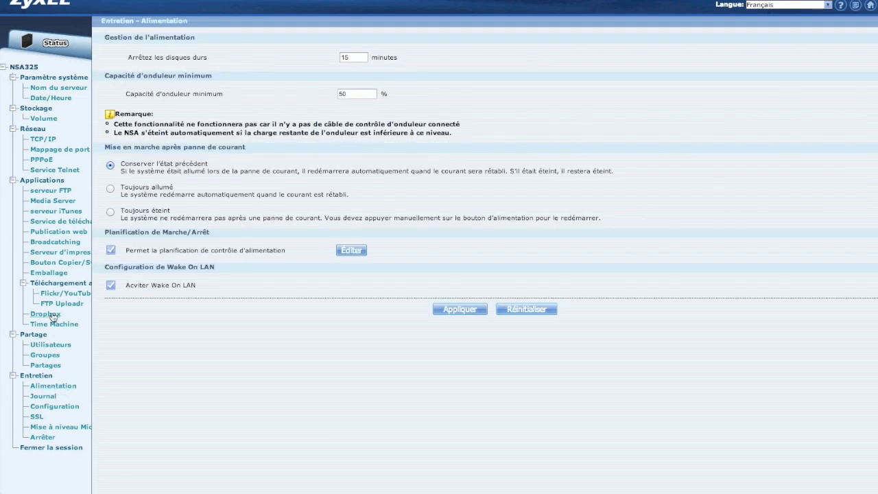
{"action": "left_click", "coordinate": [351, 251]}
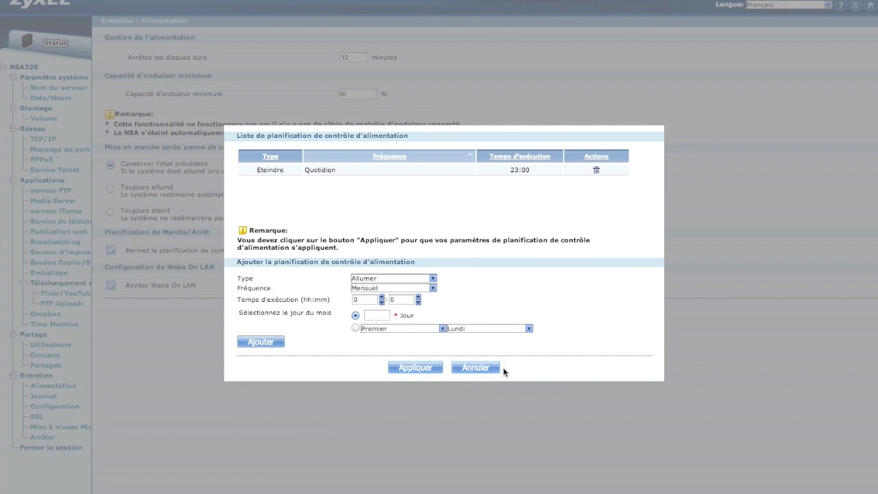
{"action": "left_click", "coordinate": [476, 368]}
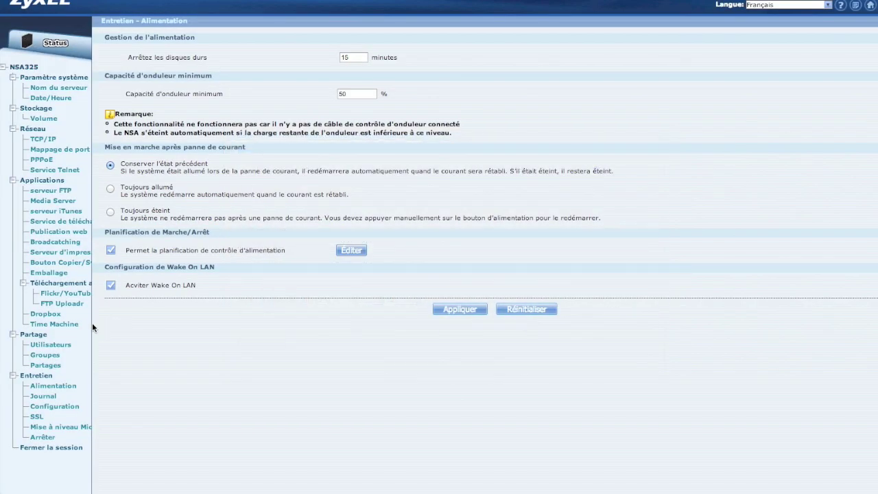
- Review the maintenance pages for the log, configuration backup, SSL, firmware upgrade and shutdown
{"action": "left_click", "coordinate": [47, 399]}
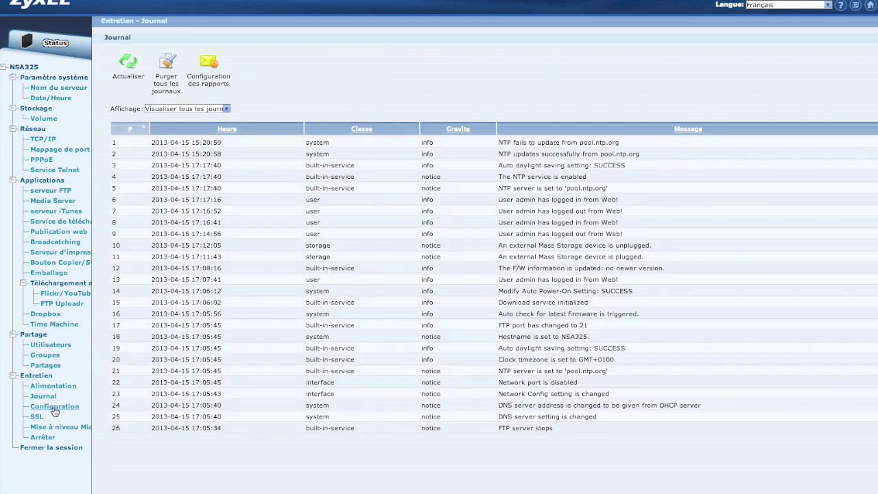
{"action": "left_click", "coordinate": [55, 407]}
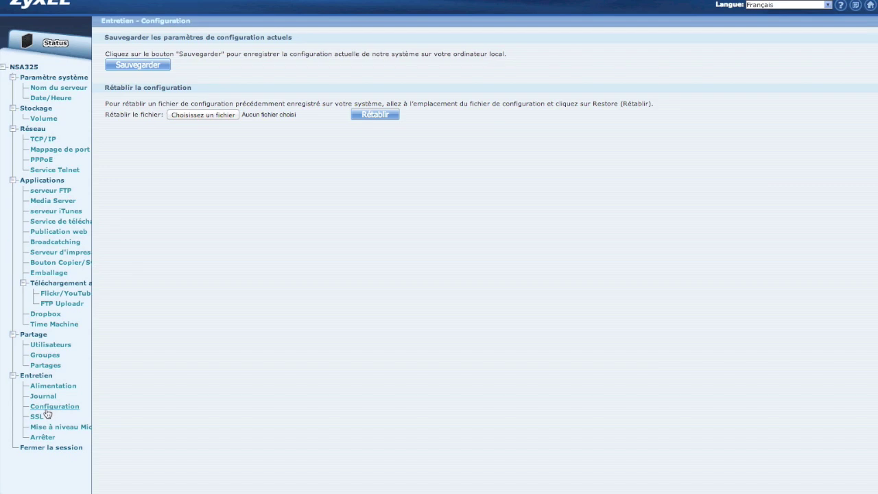
{"action": "left_click", "coordinate": [39, 416]}
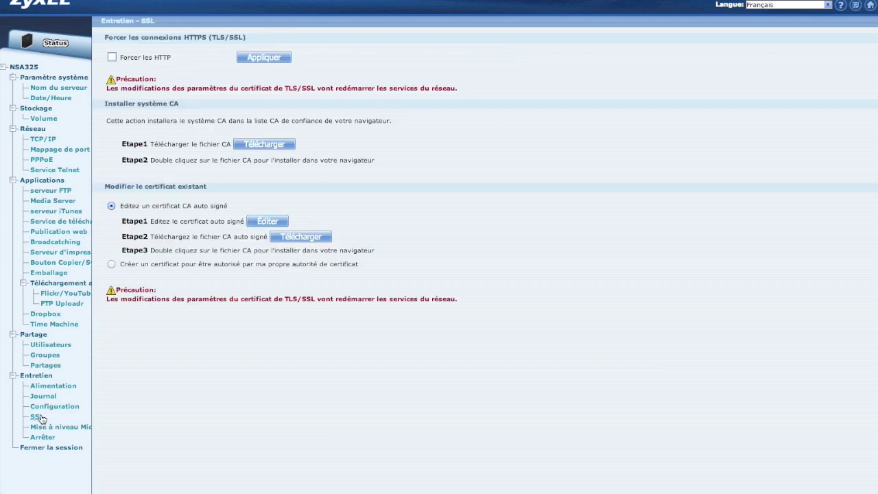
{"action": "left_click", "coordinate": [45, 428]}
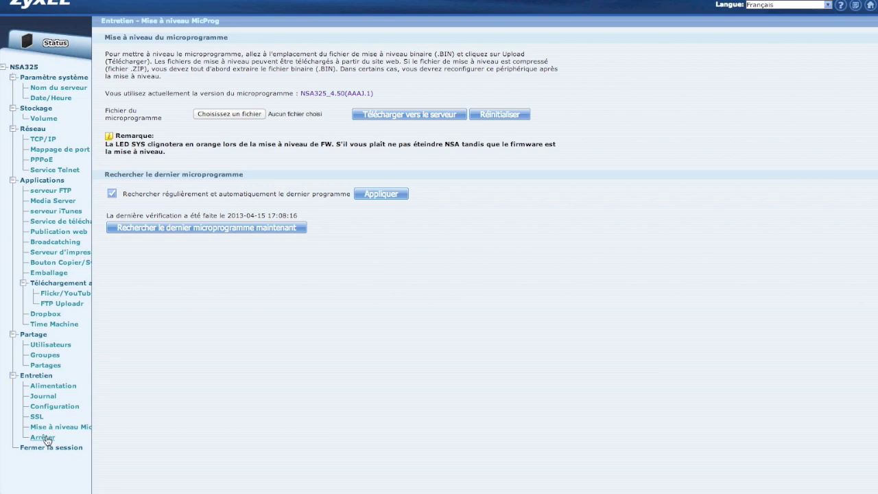
{"action": "left_click", "coordinate": [42, 438]}
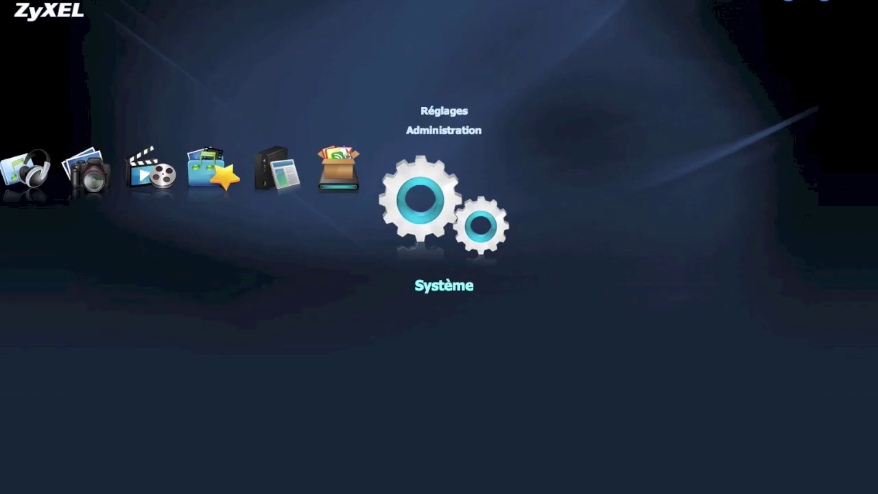
- View the Système Réglages page without applying changes, and the serveur iTunes entry in Zone d'application
{"action": "left_click", "coordinate": [445, 112]}
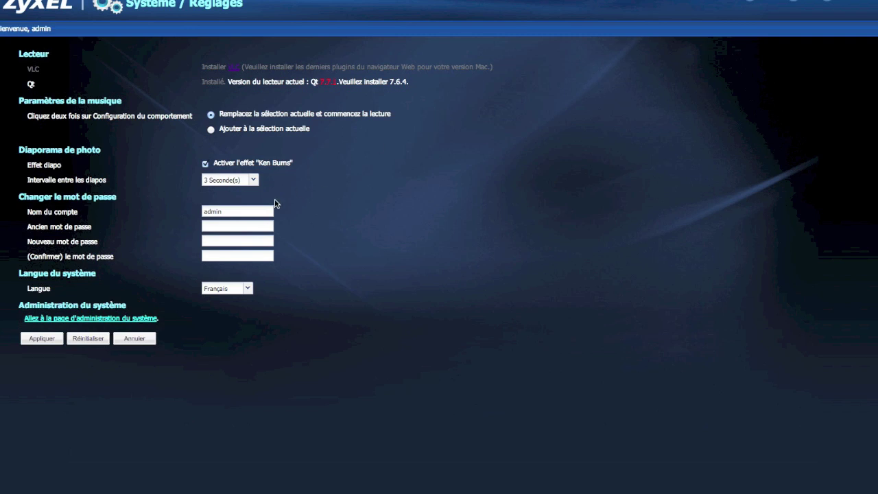
{"action": "left_click", "coordinate": [145, 340]}
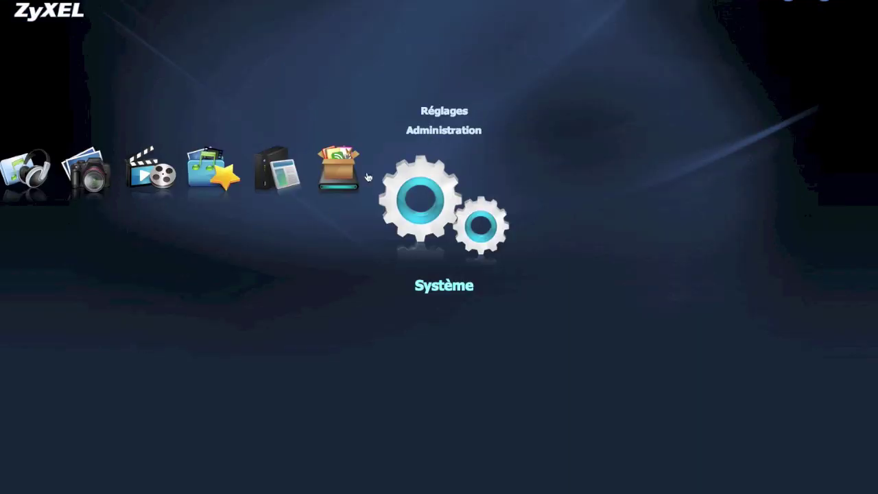
{"action": "left_click", "coordinate": [347, 162]}
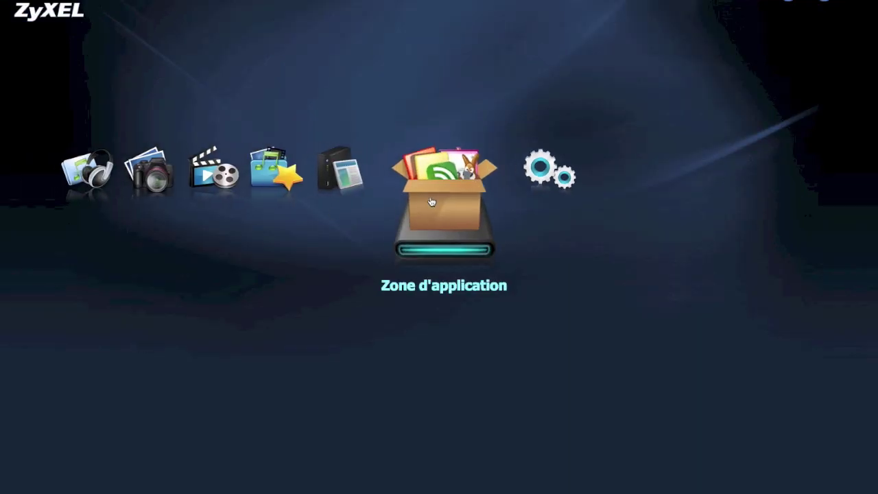
{"action": "left_click", "coordinate": [432, 201]}
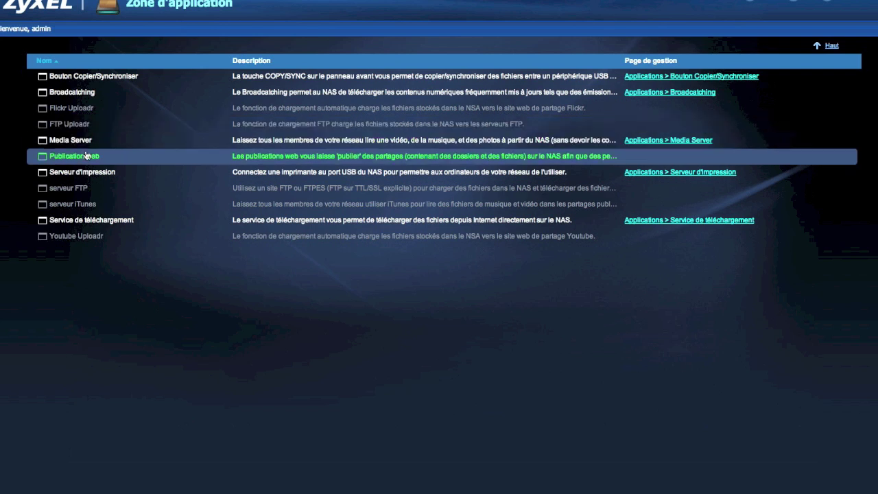
{"action": "left_click", "coordinate": [81, 204]}
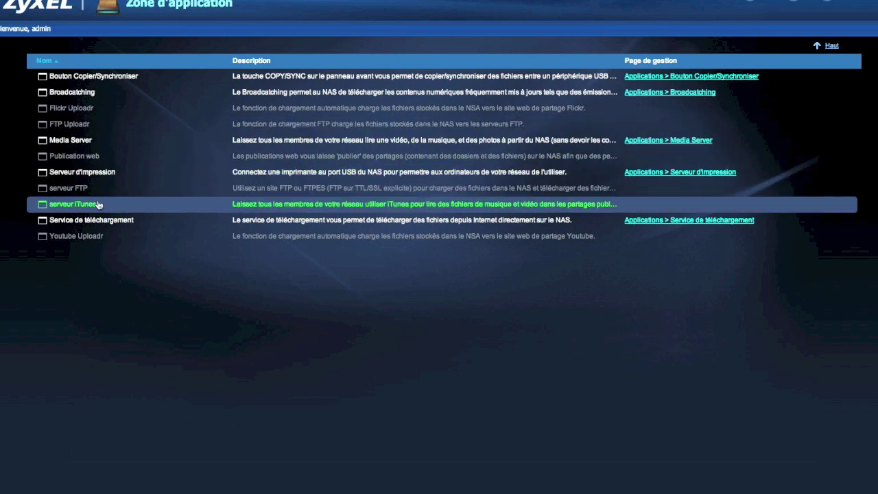
- View the serveur FTP and Publication web entries in Zone d'application and return to the home screen
{"action": "left_click", "coordinate": [135, 189]}
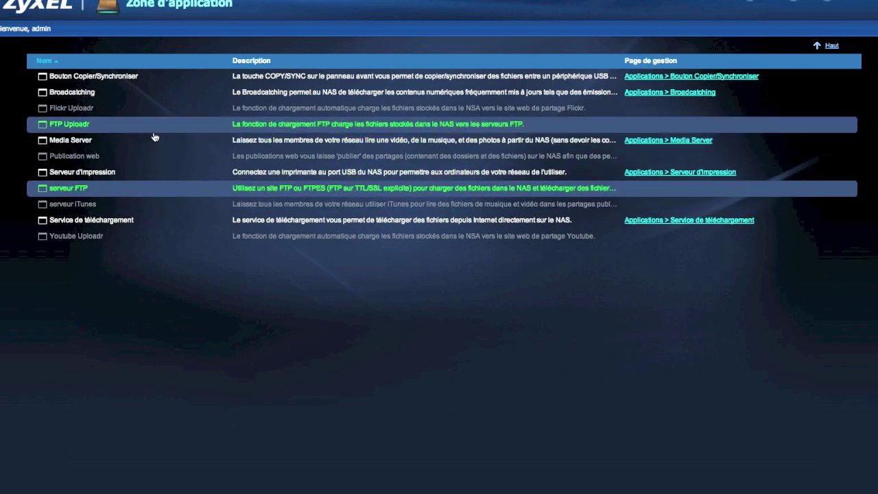
{"action": "left_click", "coordinate": [108, 157]}
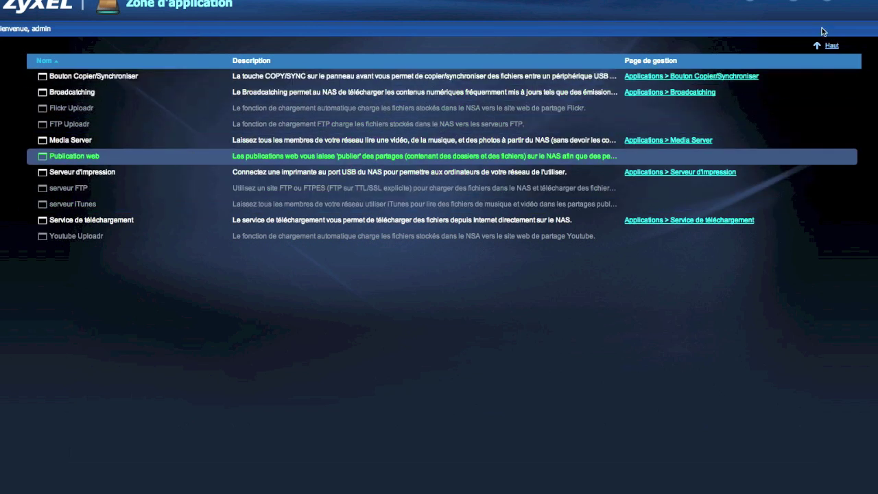
{"action": "left_click", "coordinate": [830, 48]}
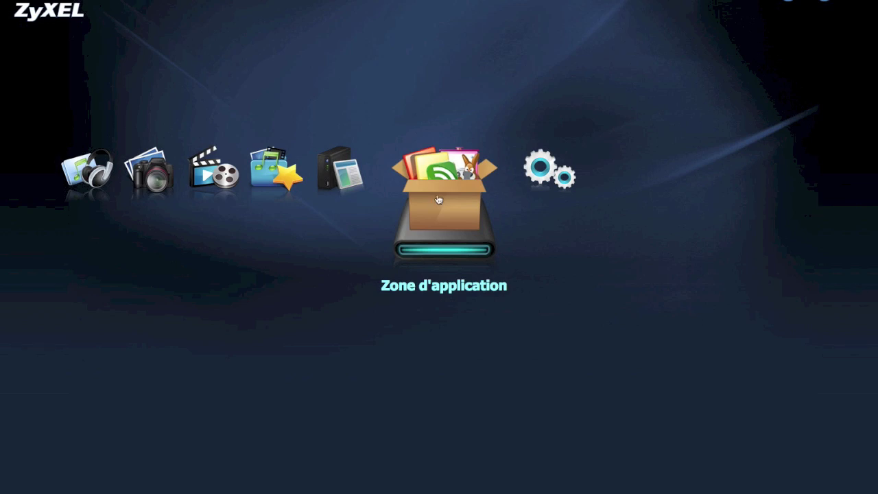
- Open Navigateur de fichier and browse the admin share's download folder and the music share
{"action": "left_click", "coordinate": [317, 179]}
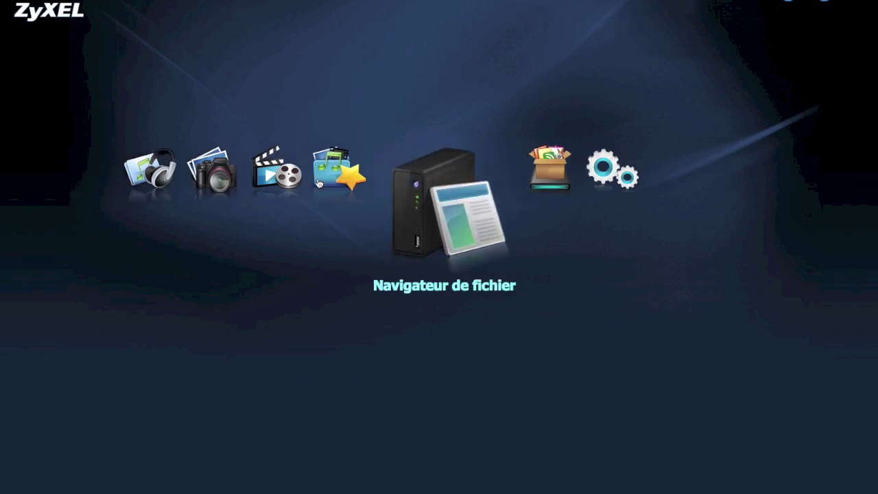
{"action": "left_click", "coordinate": [460, 194]}
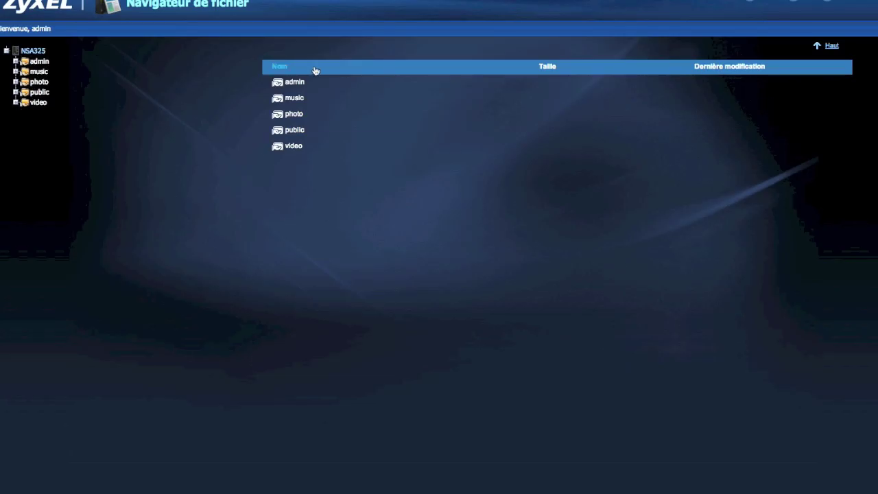
{"action": "left_click", "coordinate": [306, 89]}
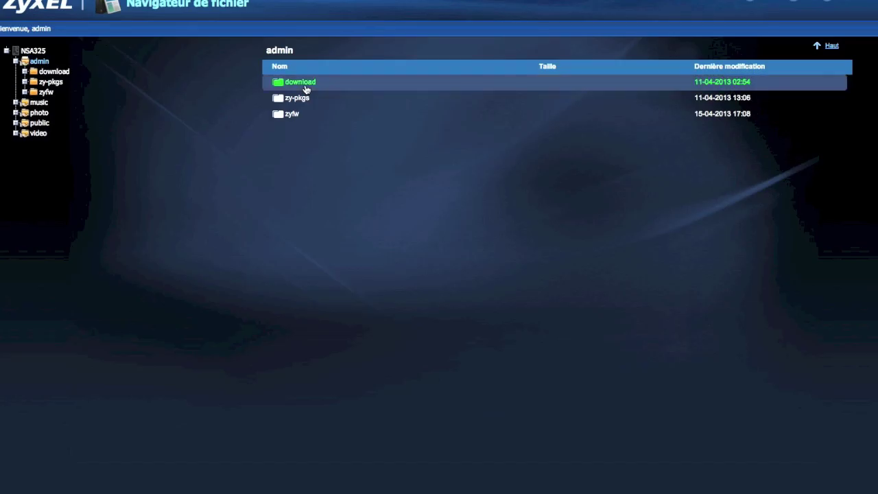
{"action": "left_click", "coordinate": [306, 88]}
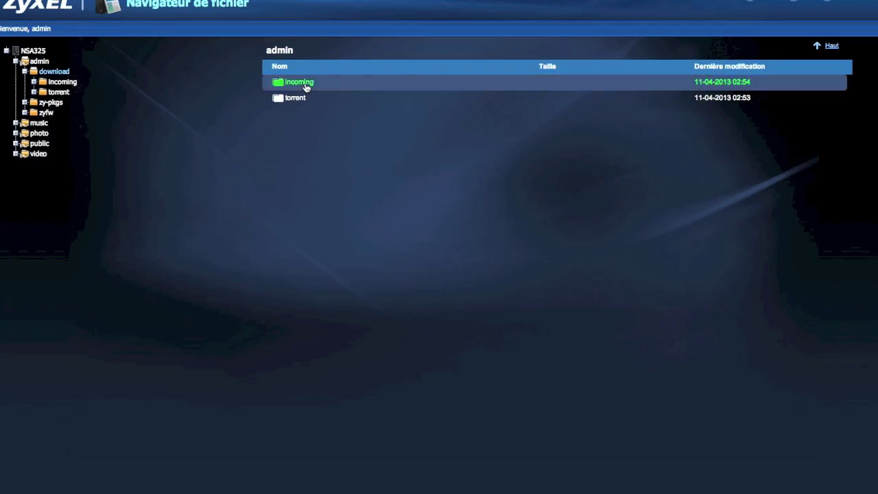
{"action": "left_click", "coordinate": [17, 124]}
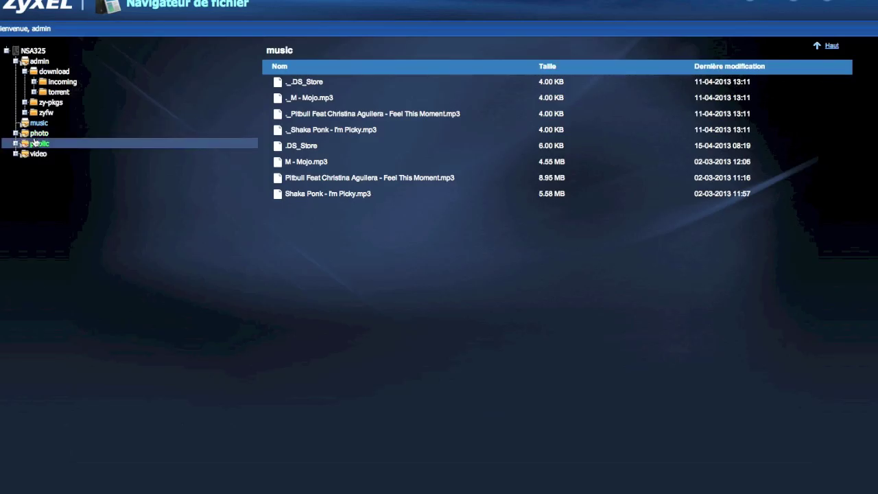
- Browse the public share, including its .AppleDB and .AppleDesktop folders
{"action": "left_click", "coordinate": [35, 143]}
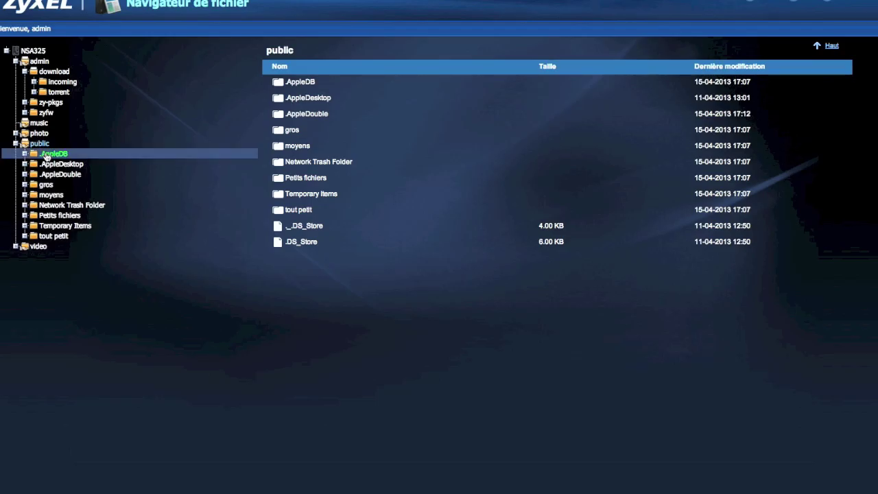
{"action": "left_click", "coordinate": [52, 153]}
{"action": "left_click", "coordinate": [50, 165]}
- Open the photo share and select the file Capture d'écran 2013-04-11 à 19.55.45.png
{"action": "left_click", "coordinate": [39, 135]}
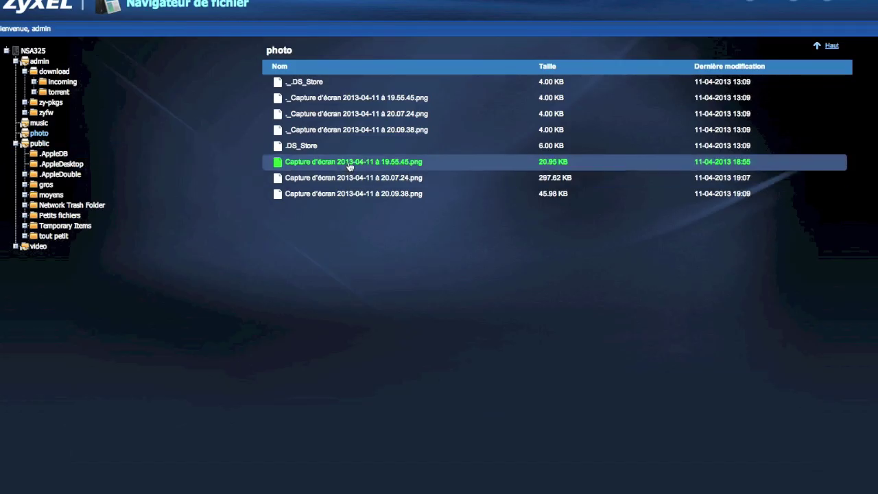
{"action": "left_click", "coordinate": [350, 162]}
{"action": "left_click", "coordinate": [473, 52]}
- Expand the Temporary Items and tout petit folders in the public share, and return to the photo share
{"action": "left_click", "coordinate": [25, 227]}
{"action": "left_click", "coordinate": [25, 245]}
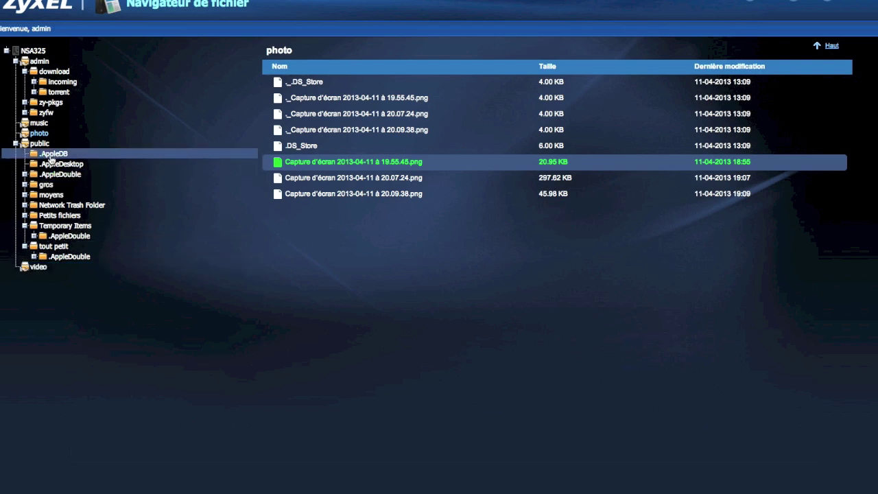
{"action": "left_click", "coordinate": [48, 135]}
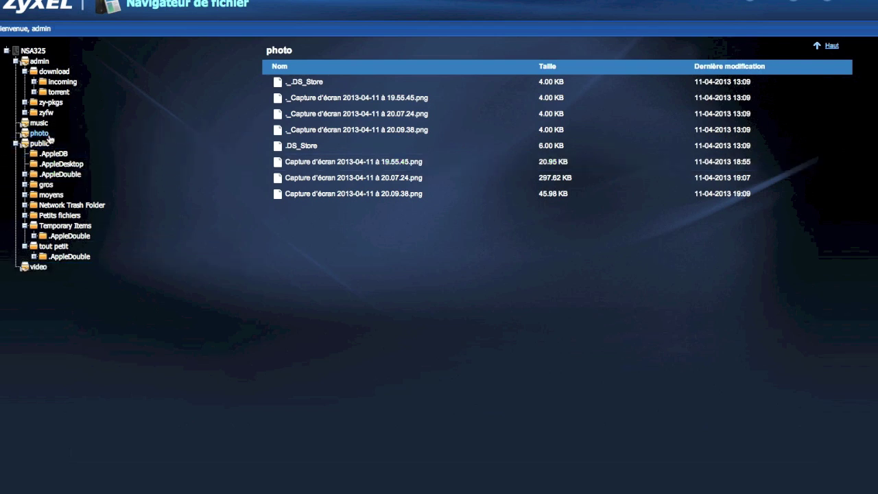
- View the new-folder and delete dialogs with Capture d'écran 2013-04-11 à 19.55.45.png selected, cancelling both
{"action": "left_click", "coordinate": [343, 160]}
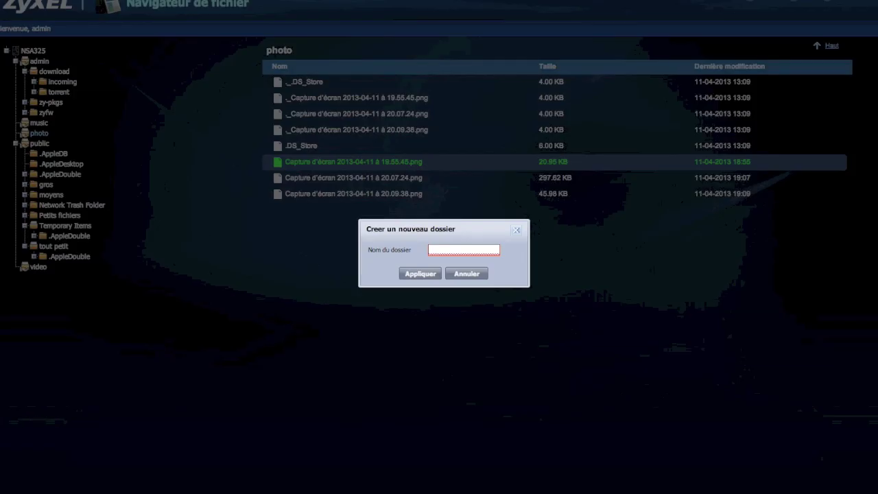
{"action": "left_click", "coordinate": [466, 273]}
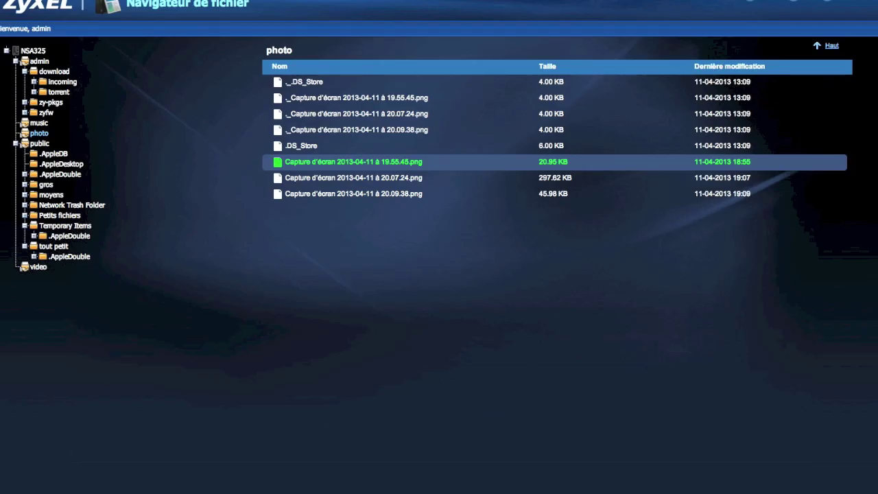
{"action": "key", "text": "Delete"}
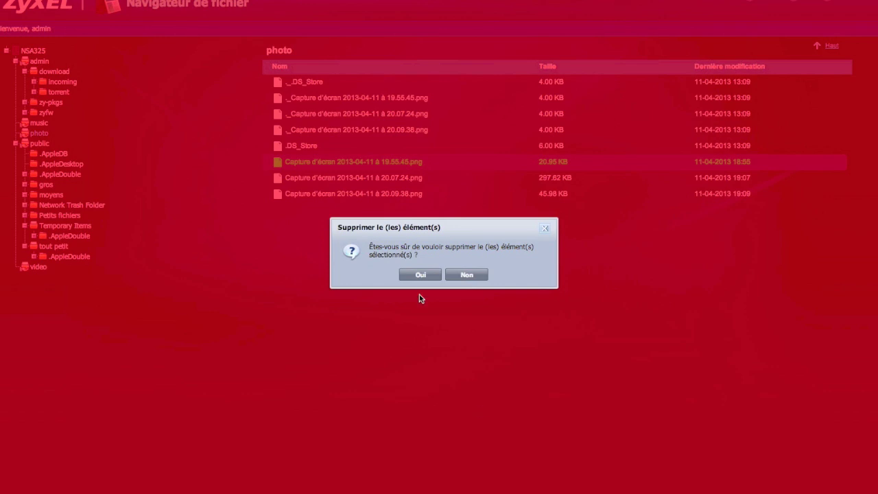
{"action": "left_click", "coordinate": [466, 275]}
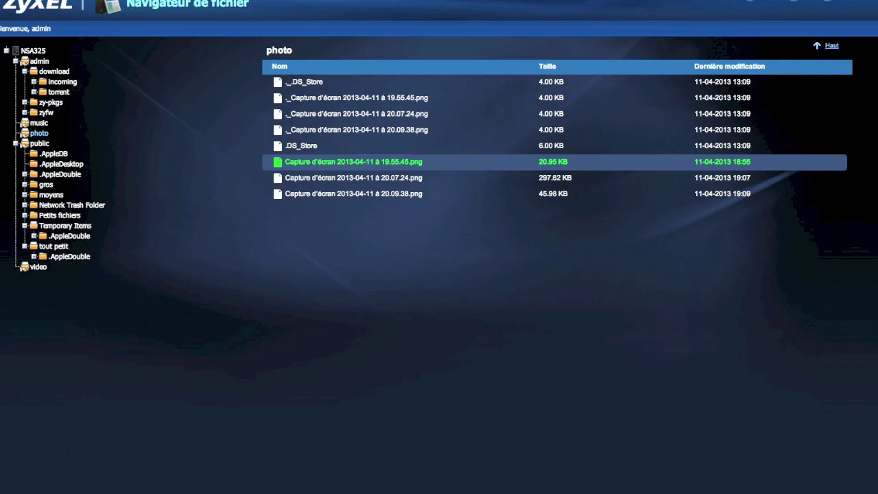
- View the upload dialog for the photo share, cancel it without uploading a file, and deselect the screenshot file
{"action": "key", "text": "F2"}
{"action": "left_click", "coordinate": [466, 274]}
{"action": "key", "text": "Insert"}
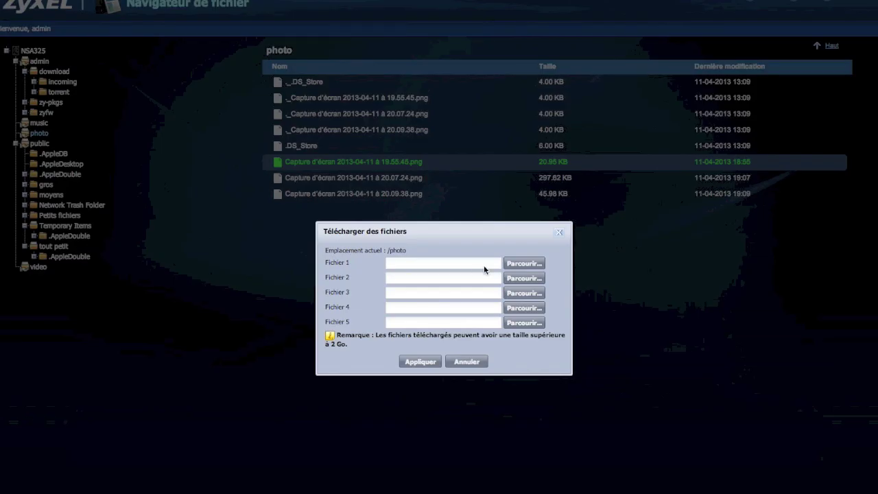
{"action": "left_click", "coordinate": [458, 362]}
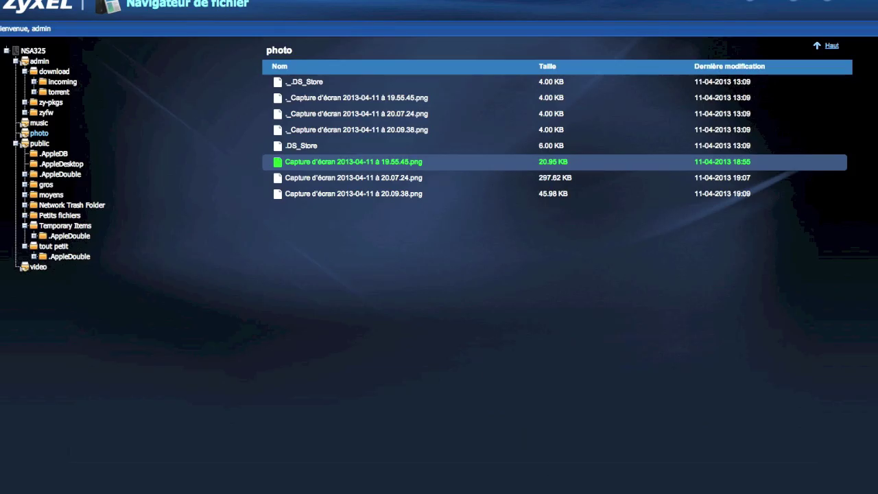
{"action": "key", "text": "Return"}
{"action": "left_click", "coordinate": [480, 55]}
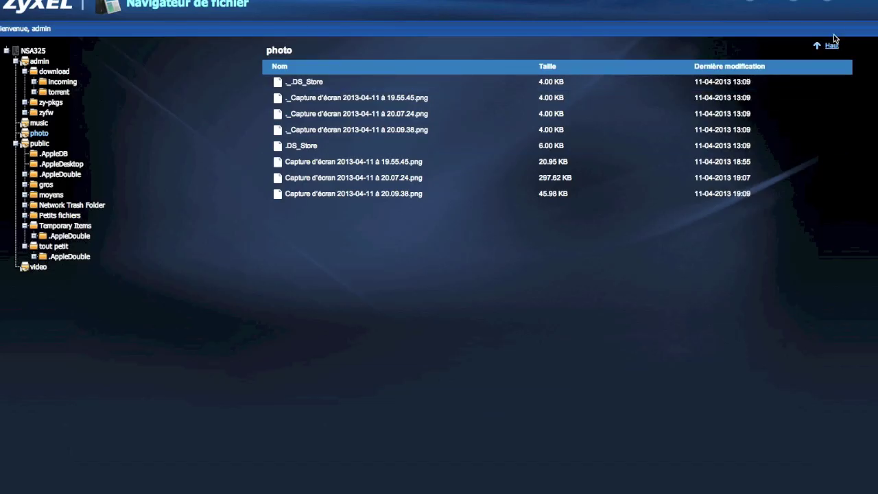
- Leave the file browser and open the Photo area's Tout view from the home screen
{"action": "left_click", "coordinate": [832, 46]}
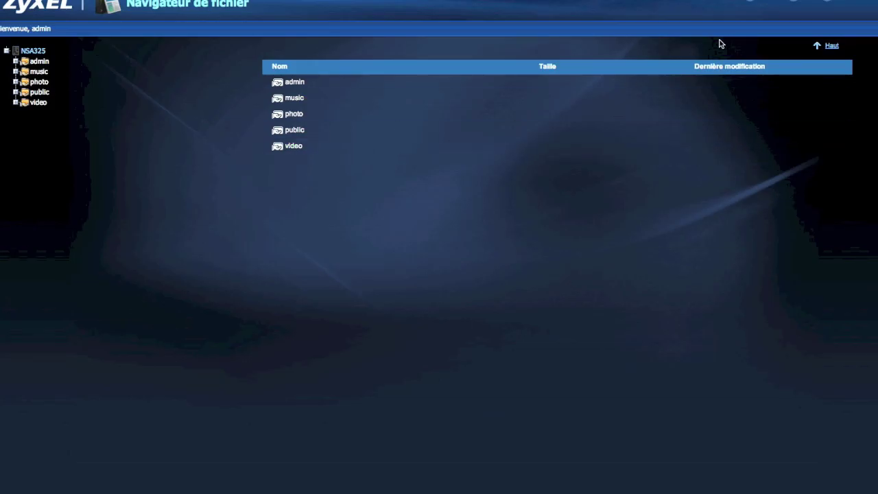
{"action": "left_click", "coordinate": [836, 48]}
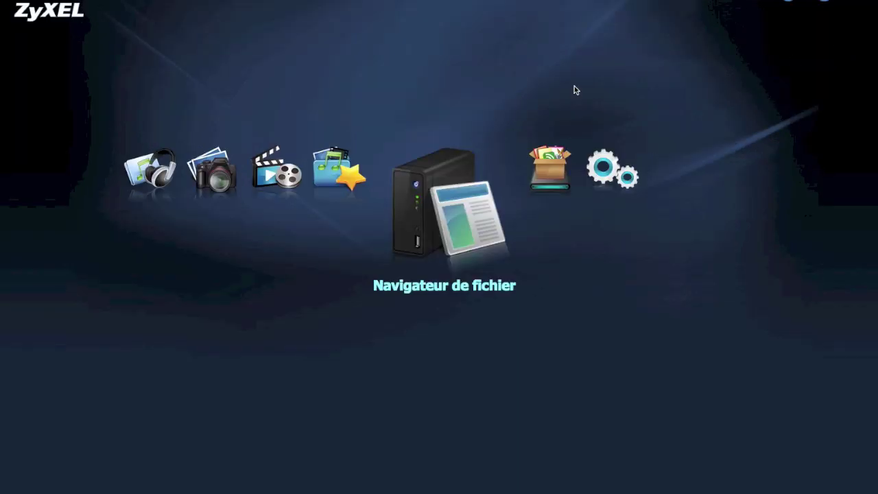
{"action": "left_click", "coordinate": [347, 180]}
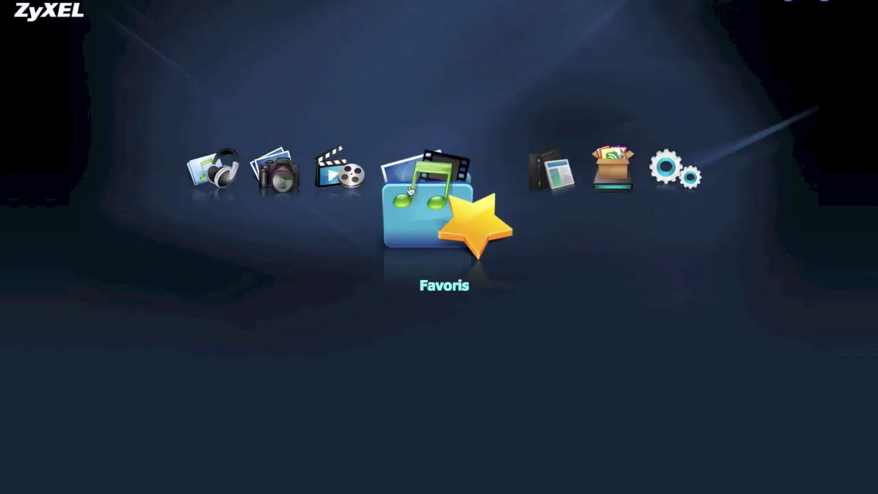
{"action": "left_click", "coordinate": [346, 171]}
{"action": "left_click", "coordinate": [346, 171]}
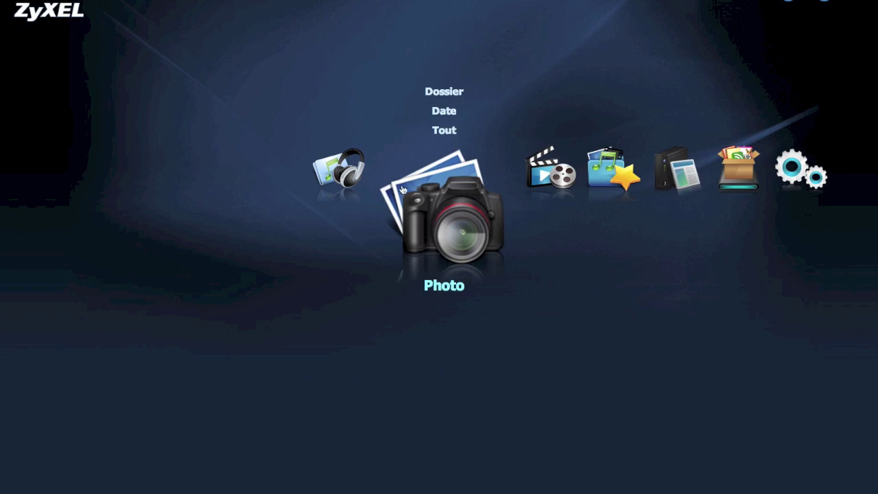
{"action": "left_click", "coordinate": [444, 132]}
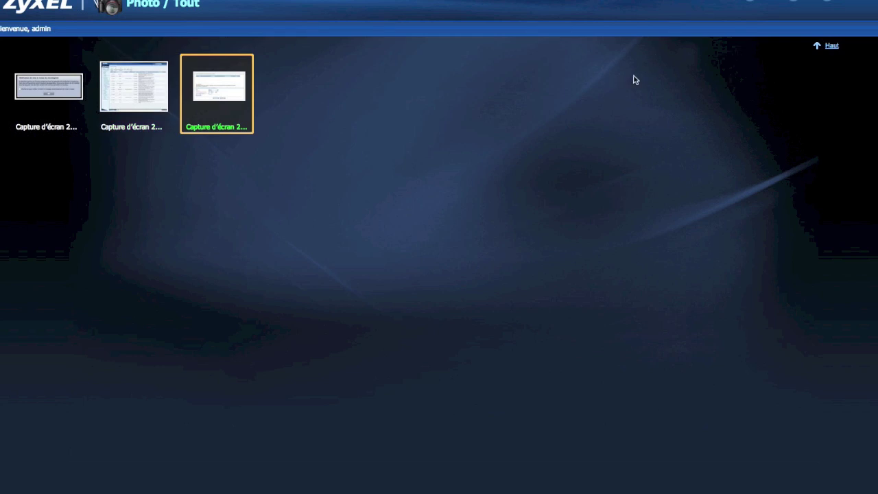
- Play the track I'm Picky from the Musique area's Tout view and return to the home screen
{"action": "left_click", "coordinate": [833, 47]}
{"action": "left_click", "coordinate": [328, 159]}
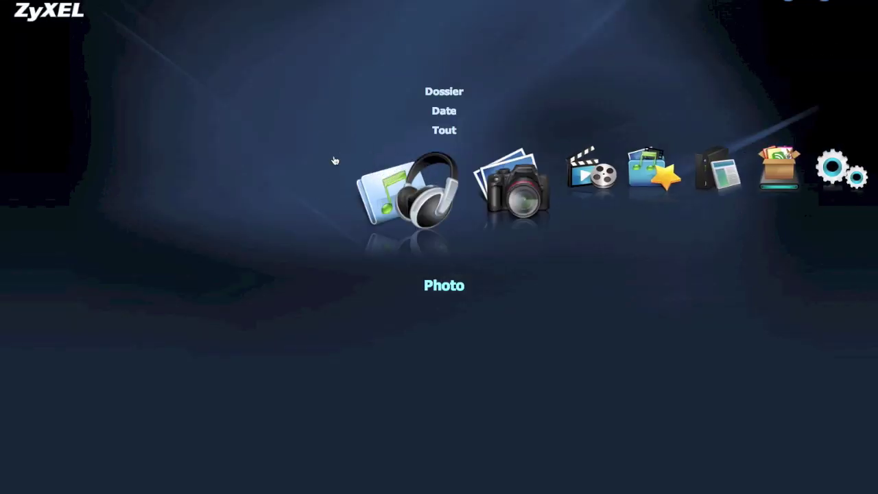
{"action": "left_click", "coordinate": [444, 111]}
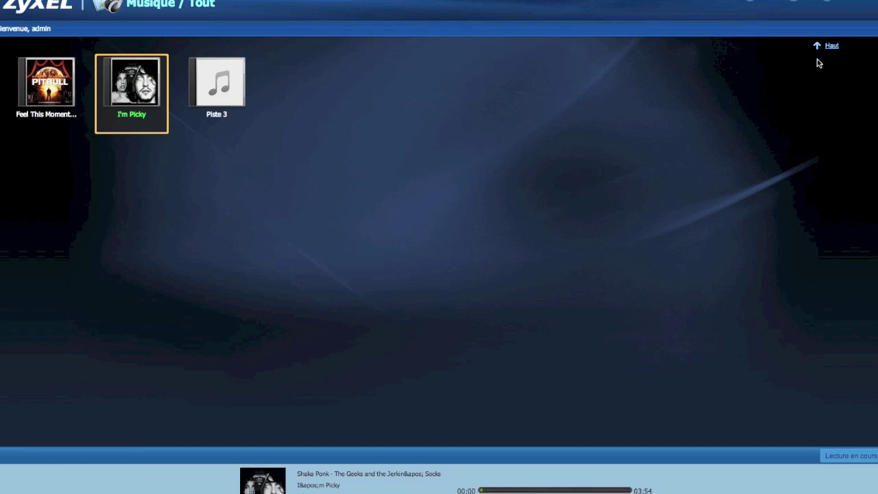
{"action": "left_click", "coordinate": [775, 4]}
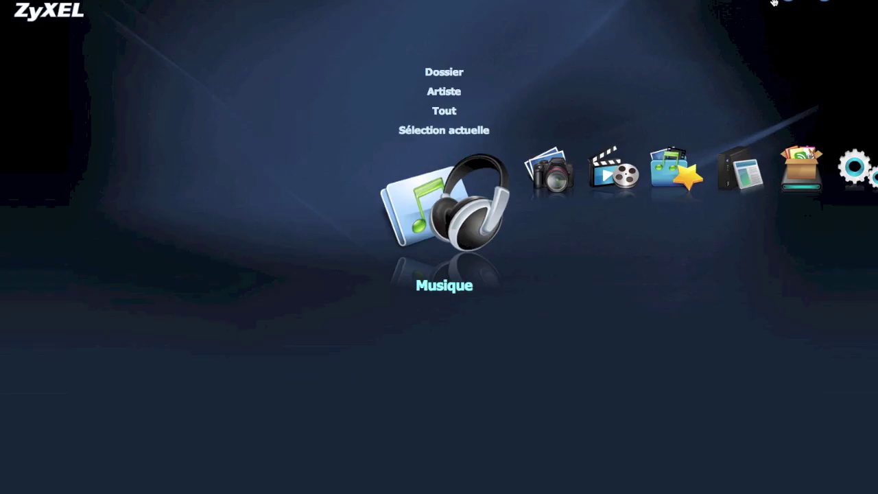
- Look through the home screen's areas up to Système and back to Musique
{"action": "left_click", "coordinate": [572, 173]}
{"action": "left_click", "coordinate": [785, 178]}
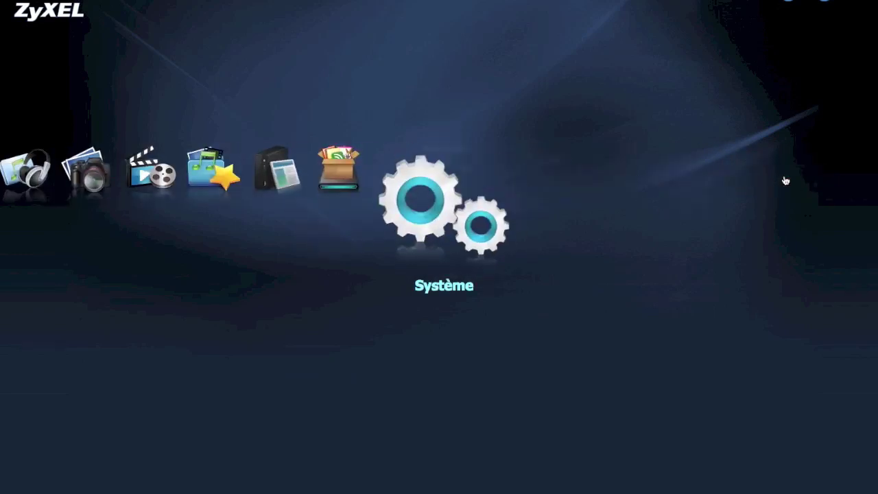
{"action": "left_click", "coordinate": [319, 172]}
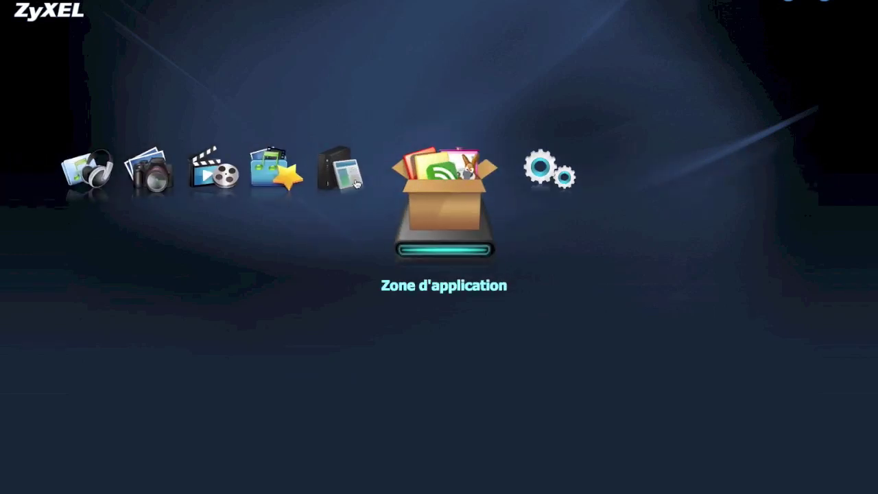
{"action": "left_click", "coordinate": [356, 183]}
{"action": "left_click", "coordinate": [341, 181]}
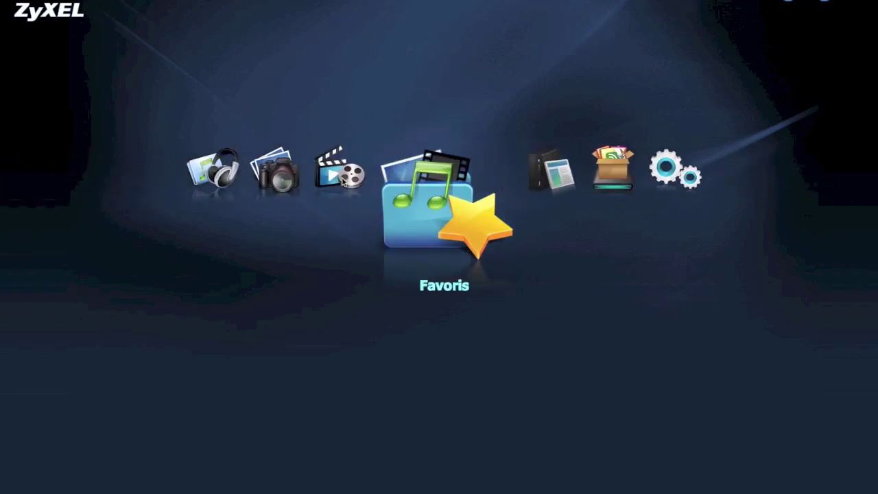
{"action": "left_click", "coordinate": [341, 180]}
{"action": "left_click", "coordinate": [340, 175]}
{"action": "left_click", "coordinate": [346, 176]}
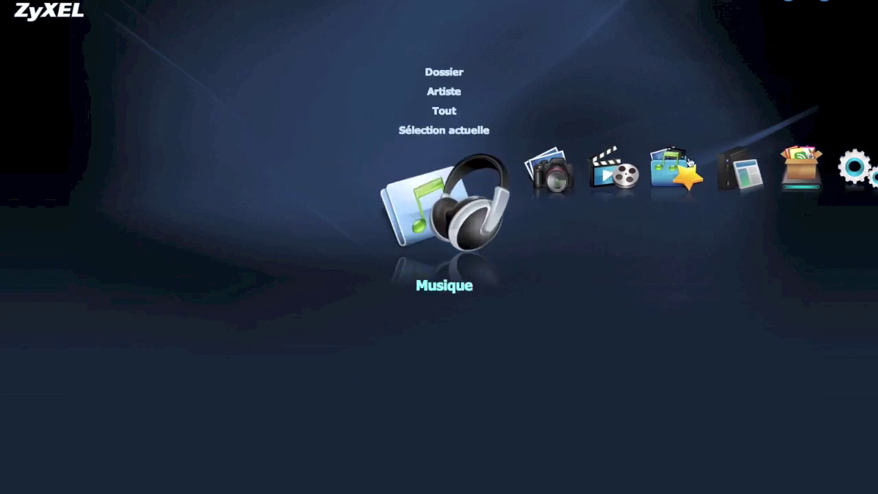
- Open the Système administration and view the disk1 details on the storage volume page
{"action": "left_click", "coordinate": [871, 171]}
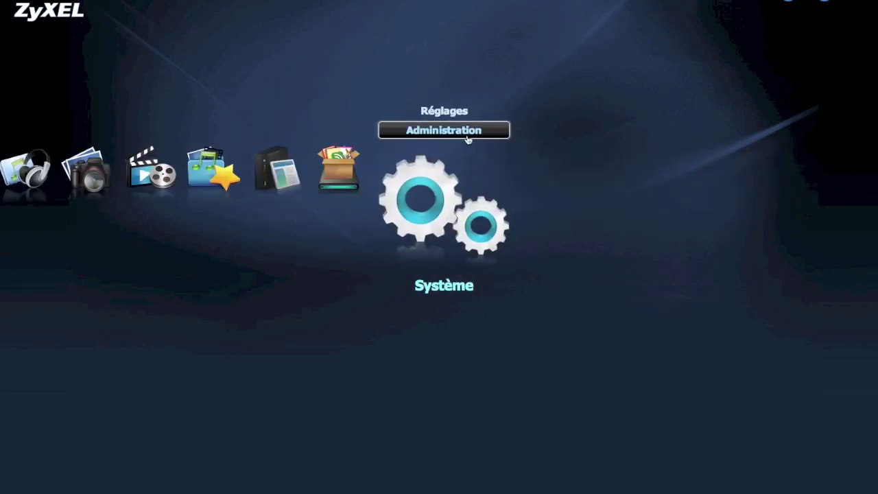
{"action": "left_click", "coordinate": [468, 139]}
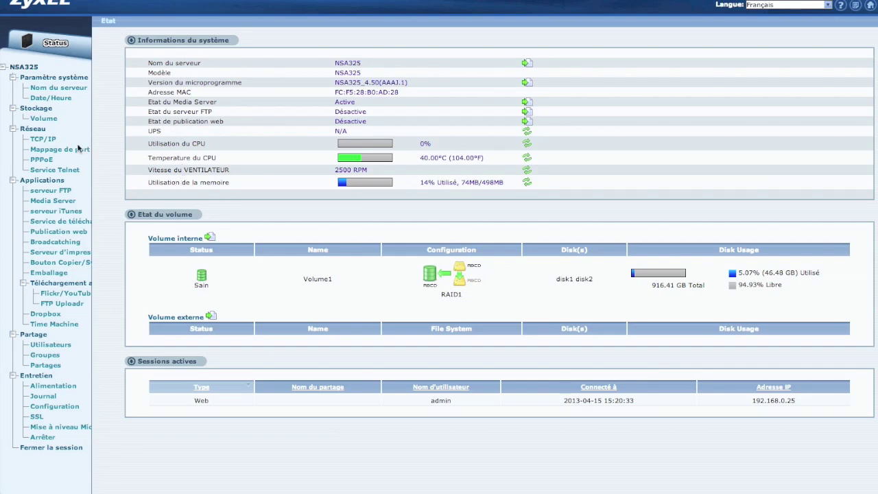
{"action": "left_click", "coordinate": [52, 122]}
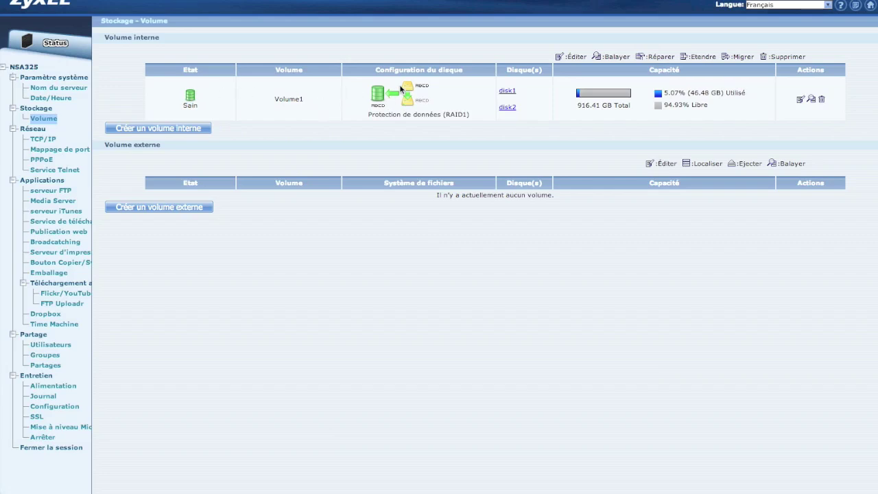
{"action": "left_click", "coordinate": [507, 92]}
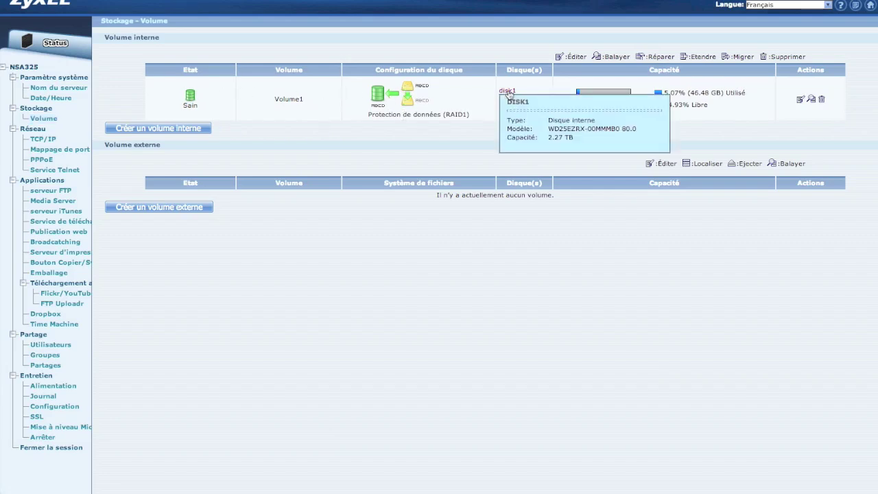
- View the disk2 details, then inspect Volume1's rename and scan dialogs, cancelling both without applying anything
{"action": "mouse_move", "coordinate": [508, 108]}
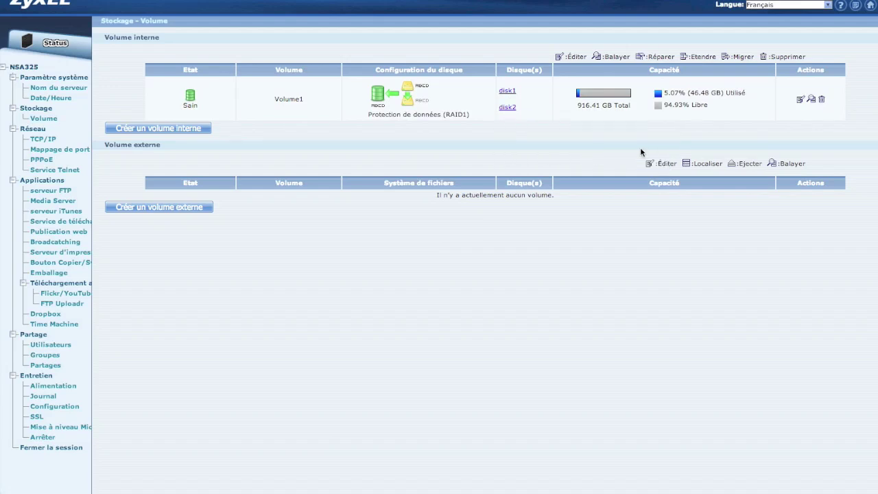
{"action": "left_click", "coordinate": [797, 102]}
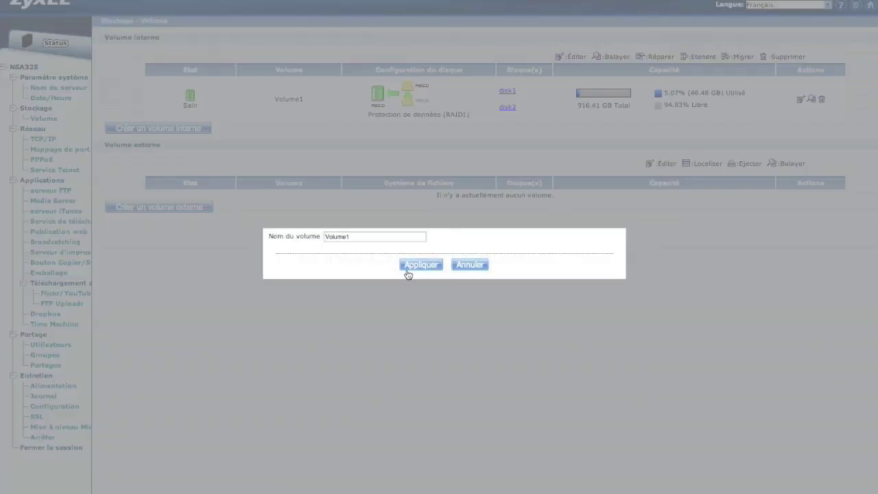
{"action": "left_click", "coordinate": [470, 265]}
{"action": "left_click", "coordinate": [811, 101]}
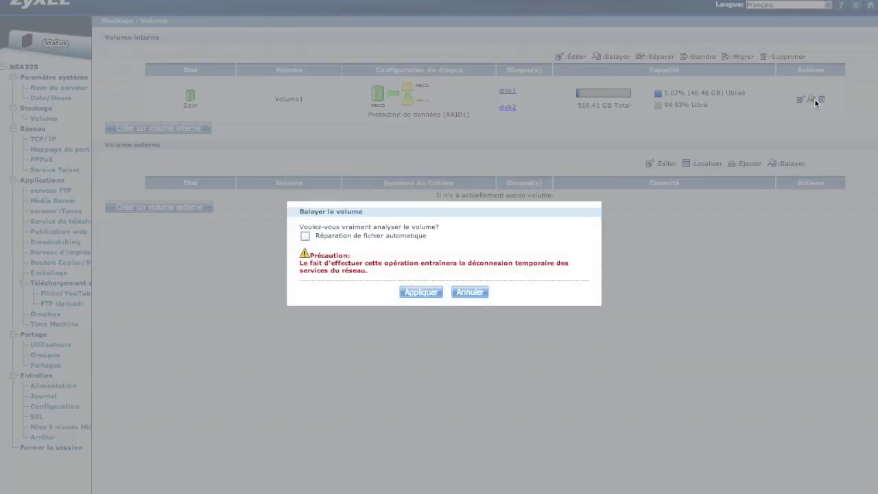
{"action": "left_click", "coordinate": [469, 292]}
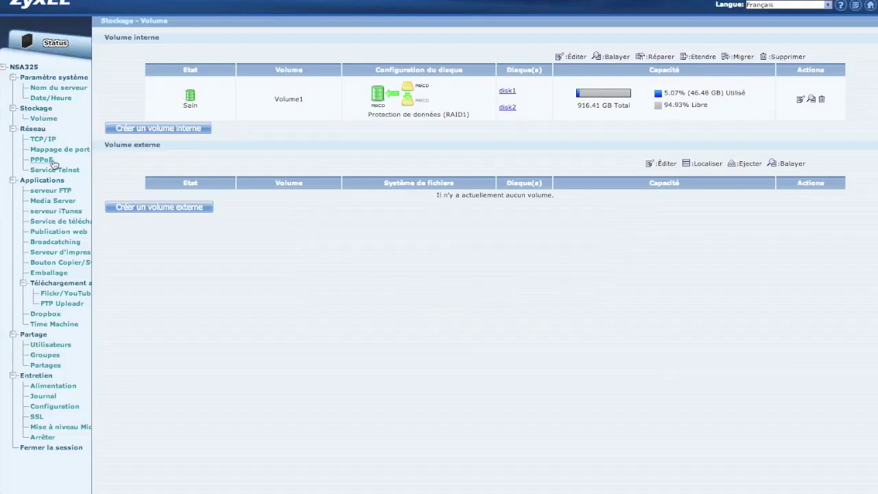
- Install the SMART package from the Emballage package management page
{"action": "left_click", "coordinate": [48, 272]}
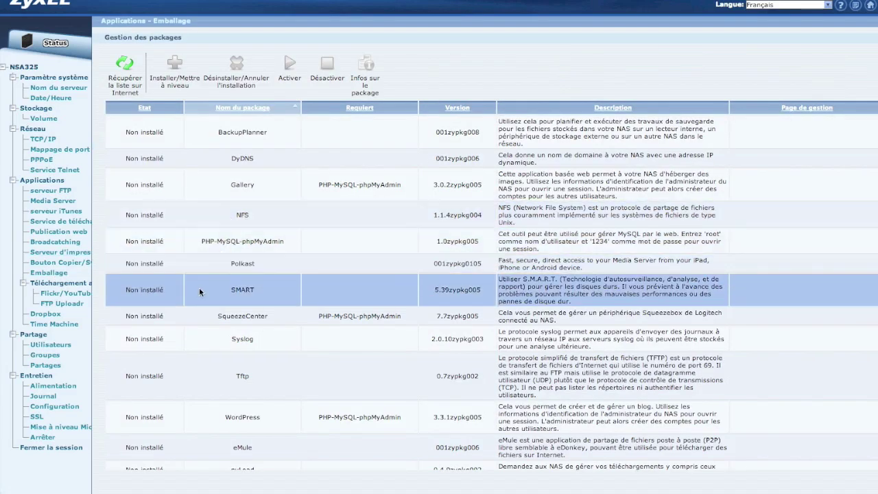
{"action": "left_click", "coordinate": [166, 292]}
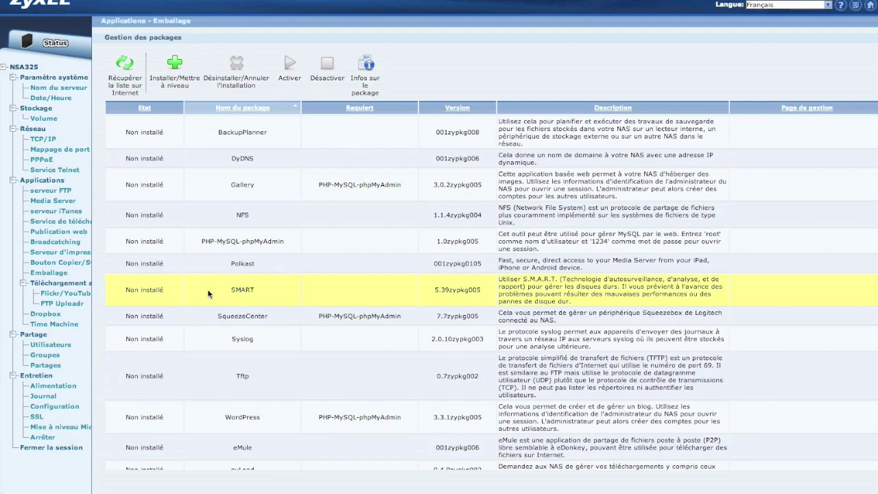
{"action": "left_click", "coordinate": [179, 74]}
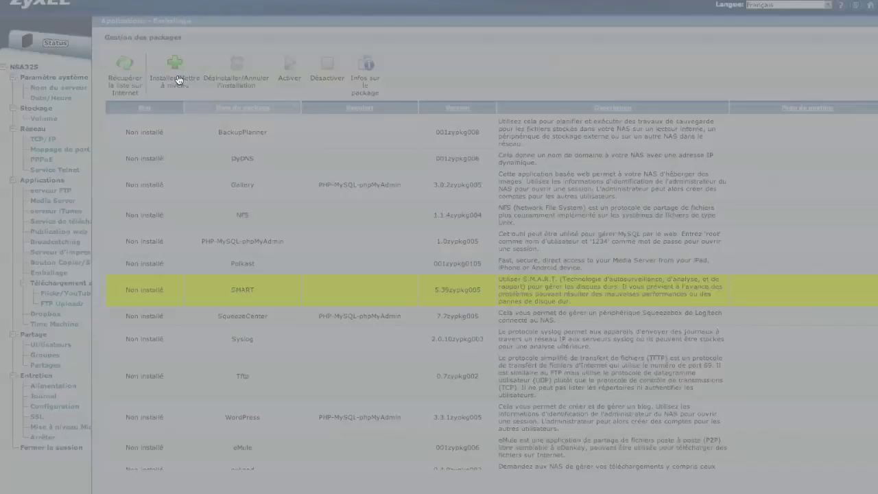
{"action": "left_click", "coordinate": [426, 320]}
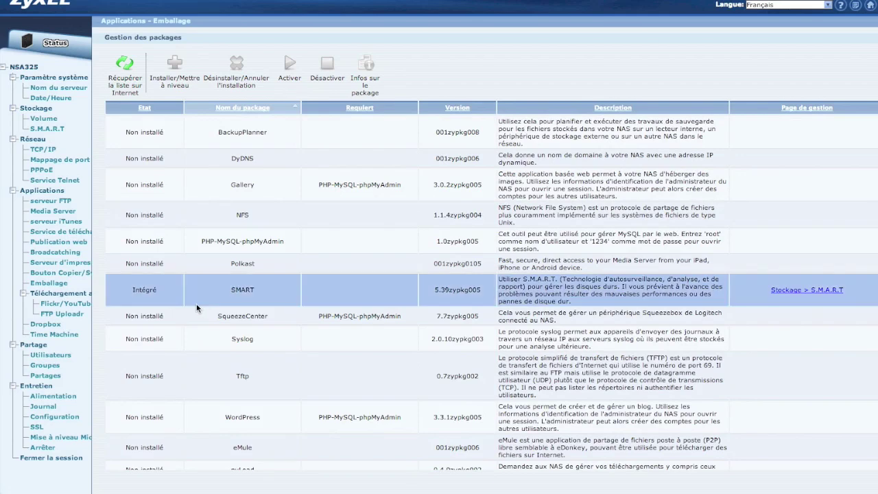
- Open the S.M.A.R.T. storage page and read through the Synthèse succincte report for disk1, then close it
{"action": "left_click", "coordinate": [59, 130]}
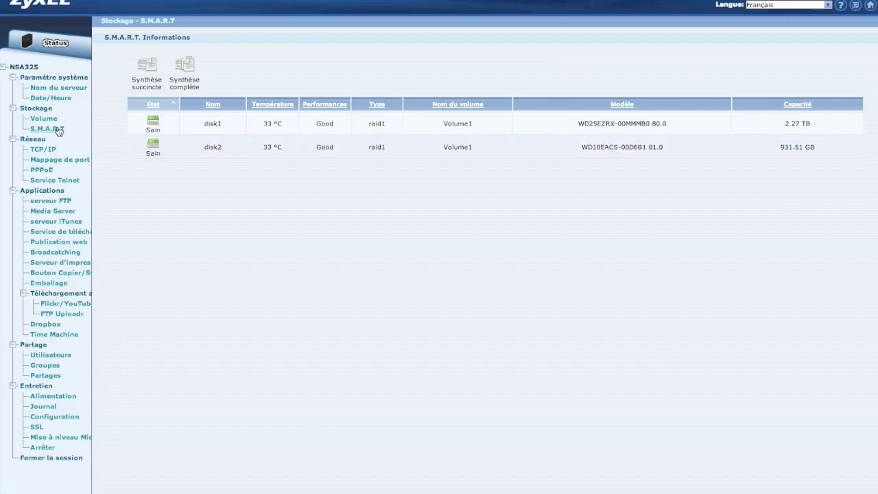
{"action": "left_click", "coordinate": [157, 129]}
{"action": "left_click", "coordinate": [148, 71]}
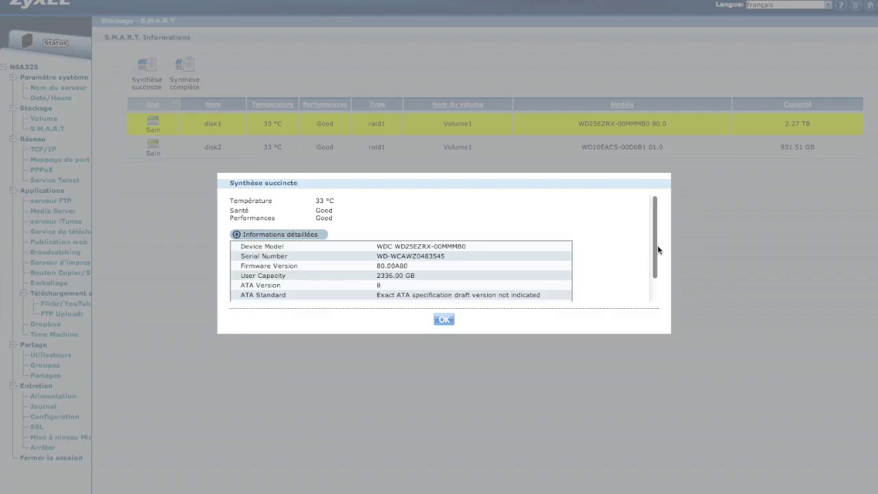
{"action": "left_click_drag", "start_coordinate": [655, 251], "coordinate": [657, 276]}
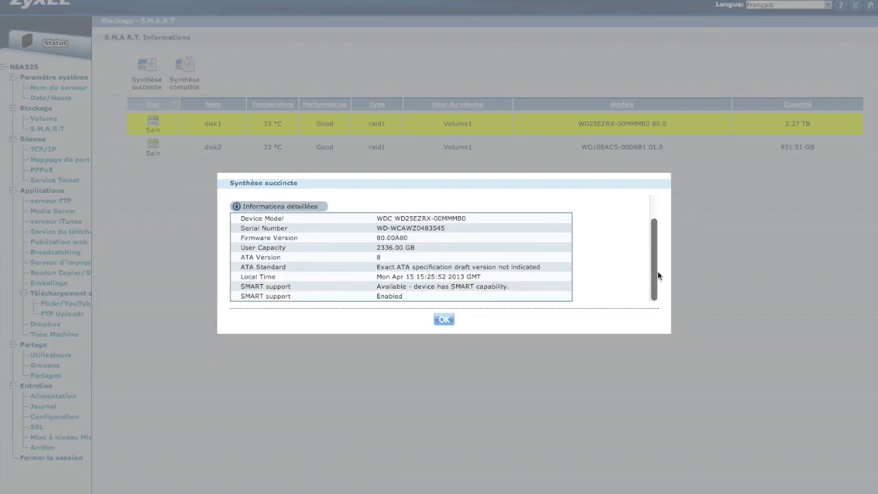
{"action": "left_click", "coordinate": [444, 318]}
- Examine the full attribute list in disk1's Synthèse complète report and close it
{"action": "left_click", "coordinate": [184, 69]}
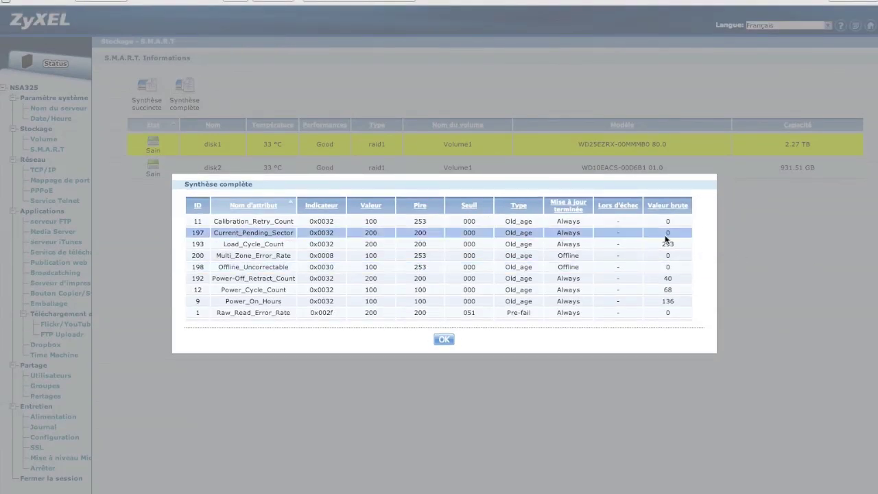
{"action": "scroll", "coordinate": [698, 269], "scroll_direction": "down", "scroll_amount": 3}
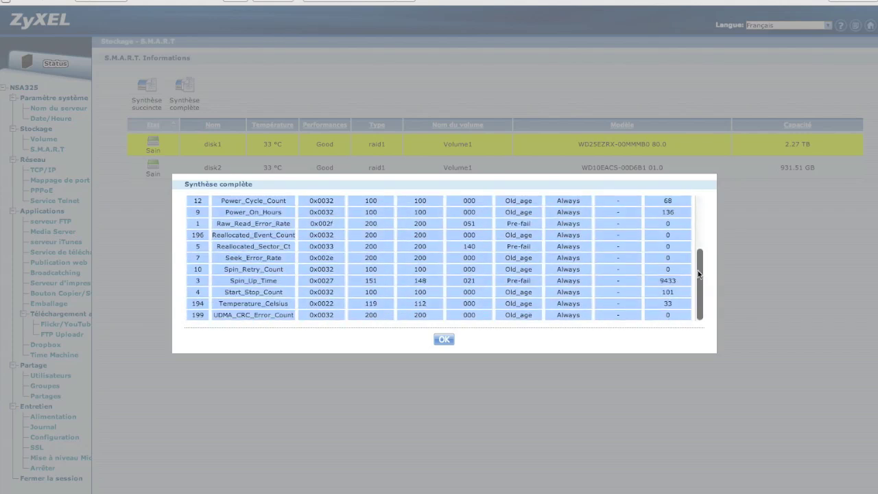
{"action": "left_click_drag", "start_coordinate": [702, 276], "coordinate": [698, 226]}
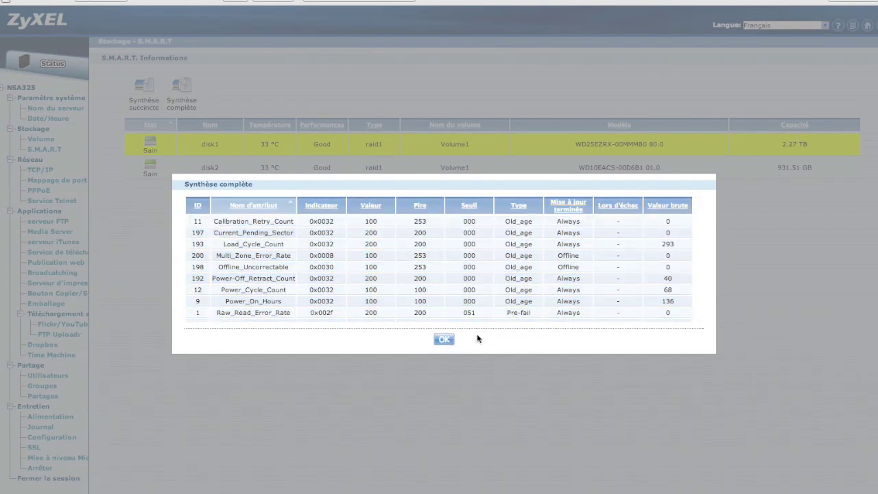
{"action": "left_click", "coordinate": [444, 338]}
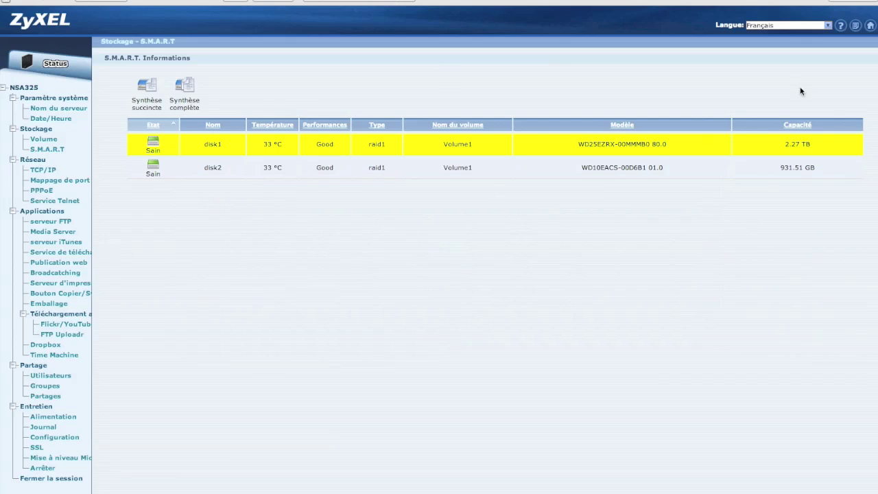
- Look through the serveur FTP, Media Server and Broadcatching application settings pages
{"action": "left_click", "coordinate": [48, 222]}
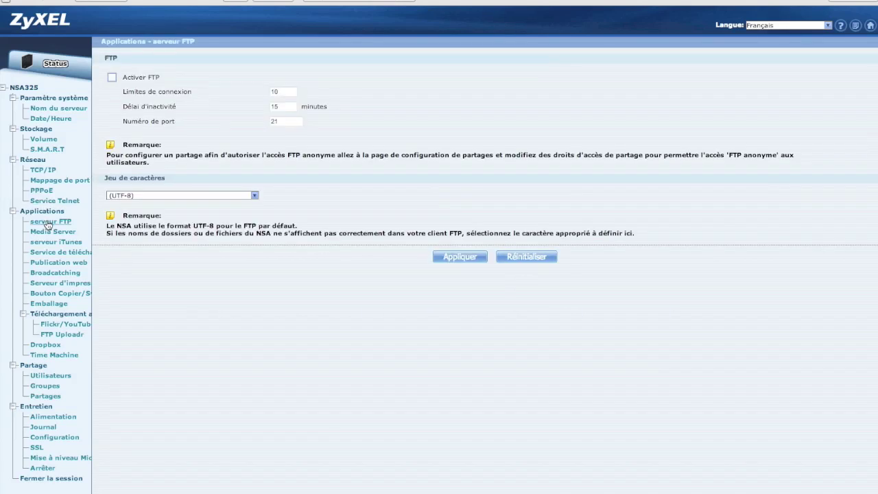
{"action": "left_click", "coordinate": [49, 232]}
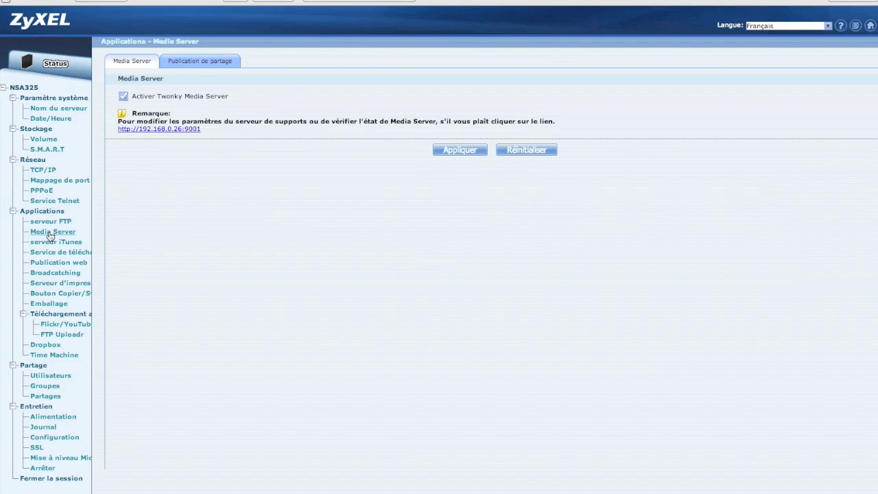
{"action": "left_click", "coordinate": [57, 274]}
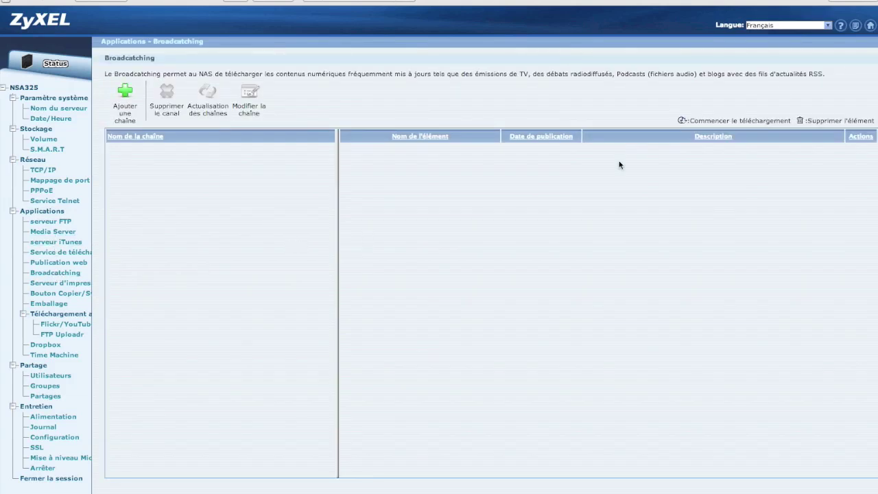